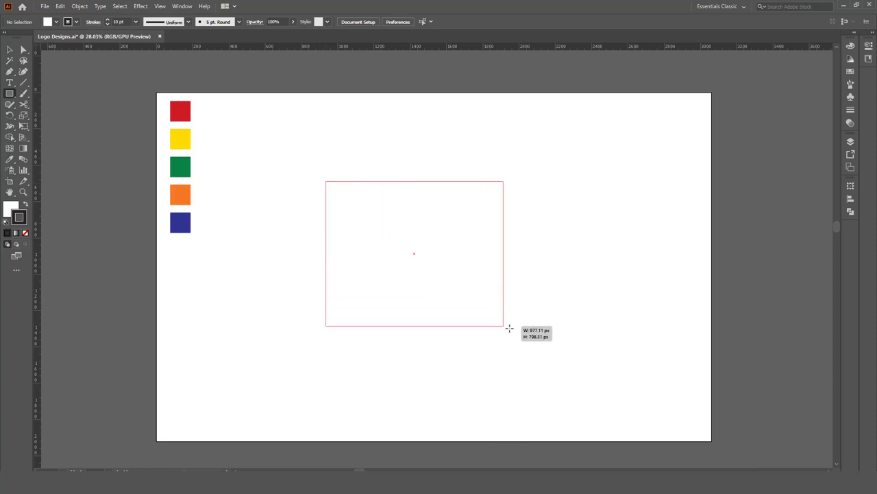
Centre the rectangle horizontally and vertically on the artboard
key("v")
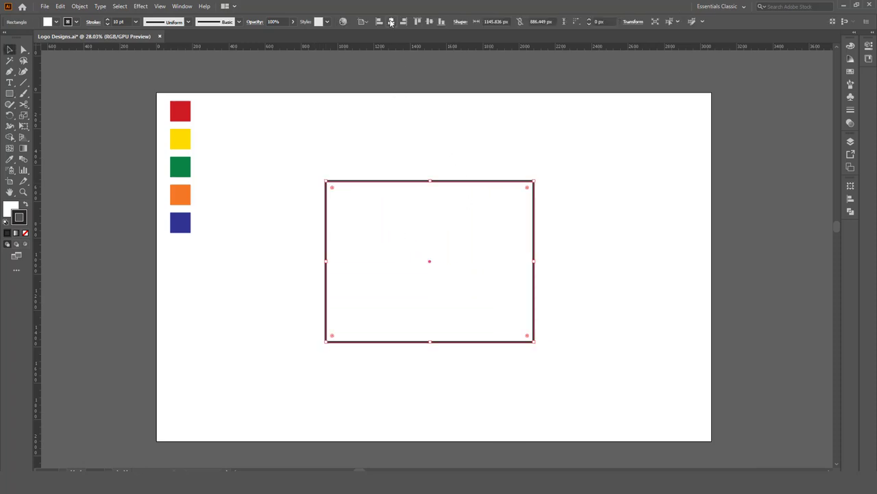
left_click(391, 22)
left_click(430, 22)
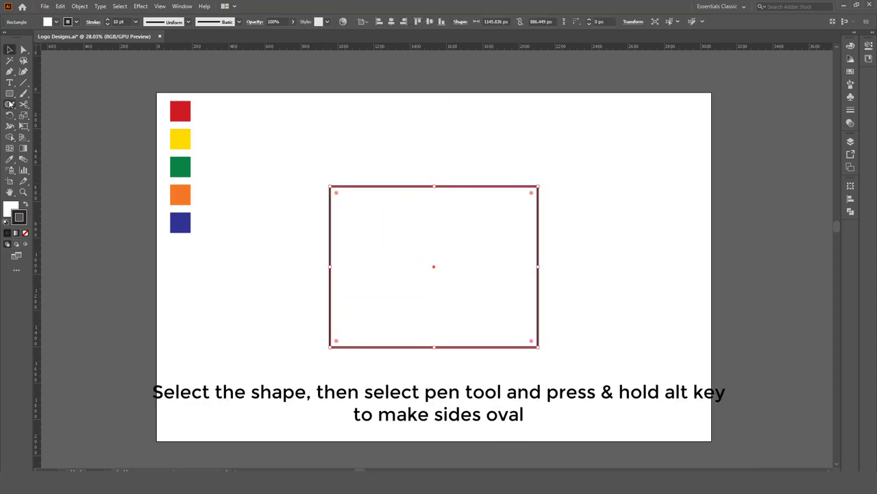
Bow the top, bottom, right and left edges of the rectangle gently outward with the Pen tool
left_click(10, 71)
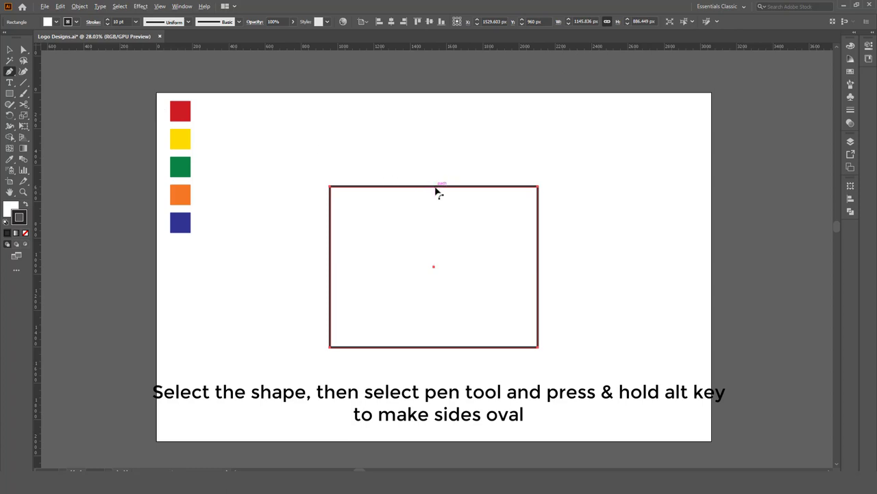
left_click_drag(436, 190, 435, 180)
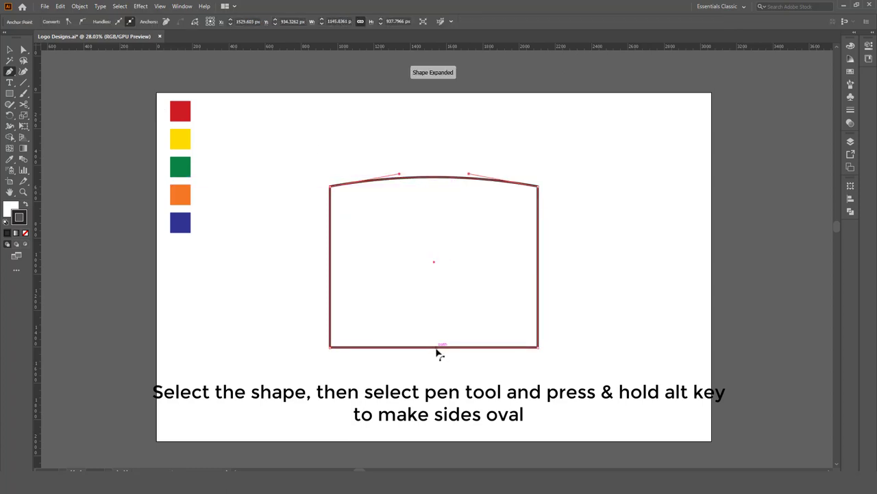
left_click_drag(439, 347, 439, 364)
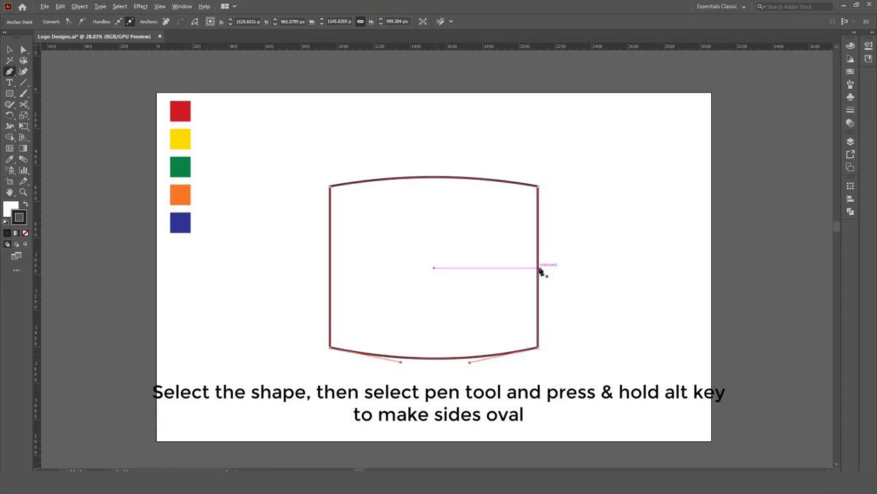
left_click_drag(541, 271, 550, 272)
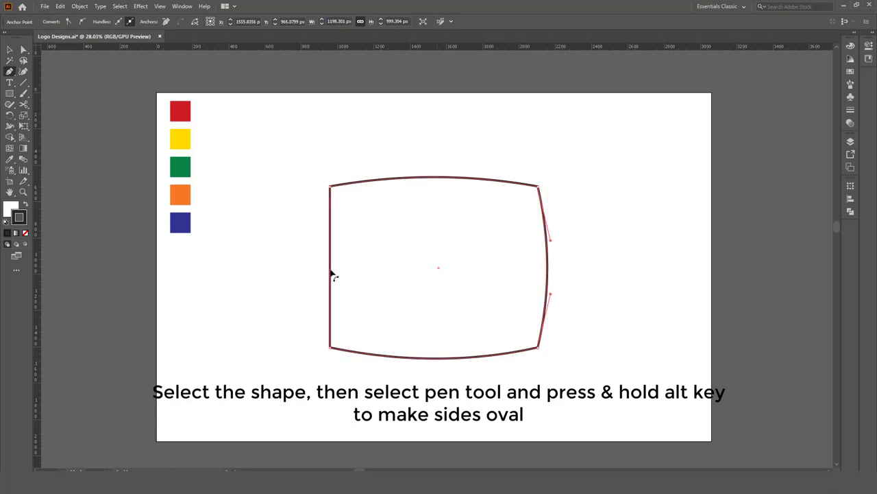
left_click_drag(331, 274, 318, 278)
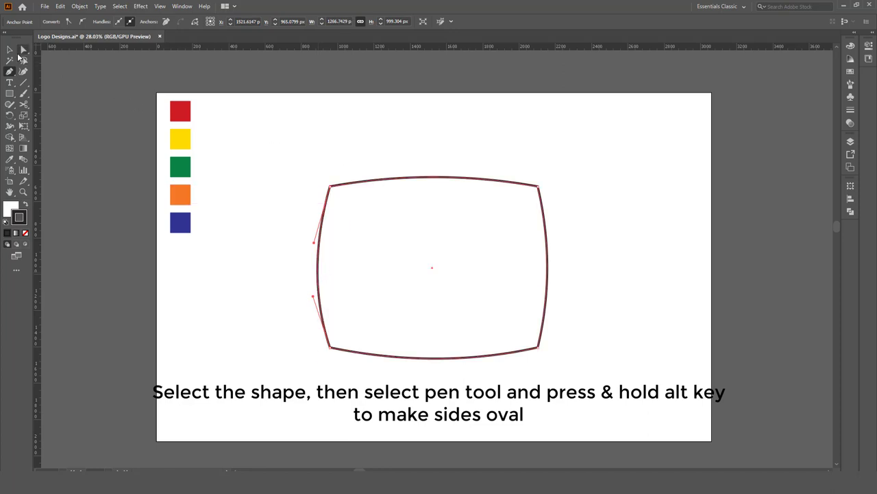
left_click(19, 53)
left_click(9, 49)
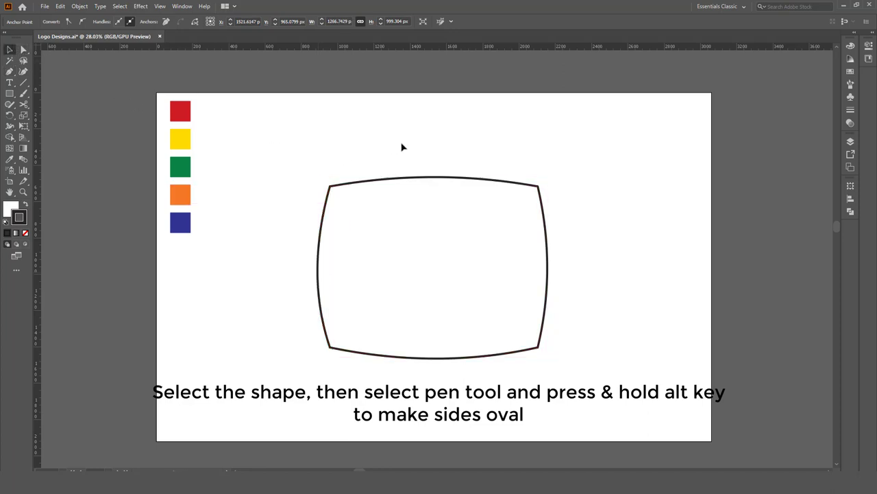
Round all four corners of the bulging shape to about 194 px
left_click(23, 50)
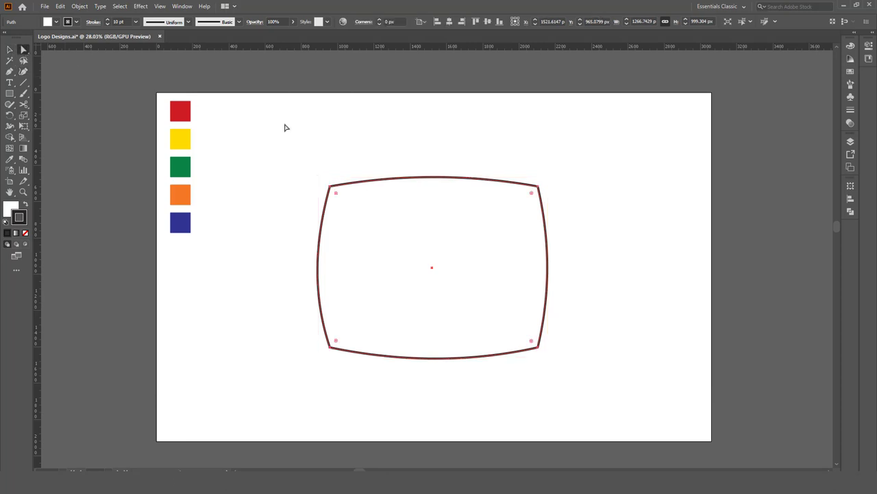
left_click_drag(338, 197, 358, 212)
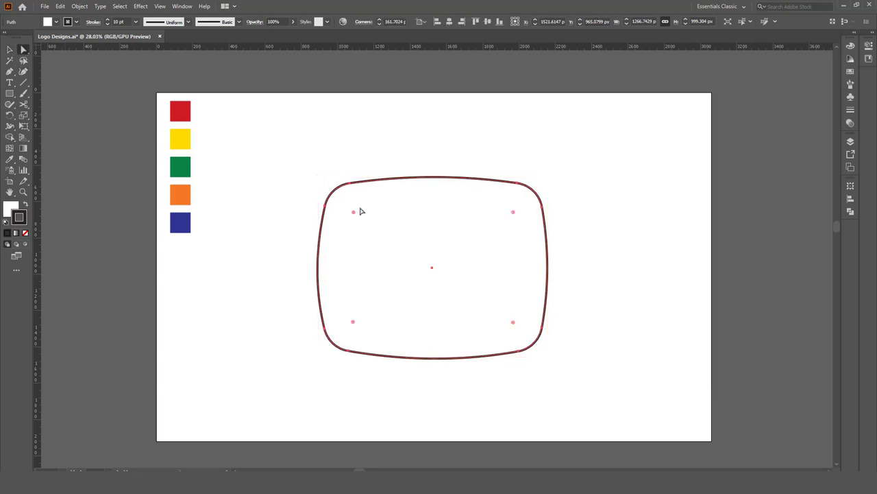
left_click_drag(352, 211, 358, 218)
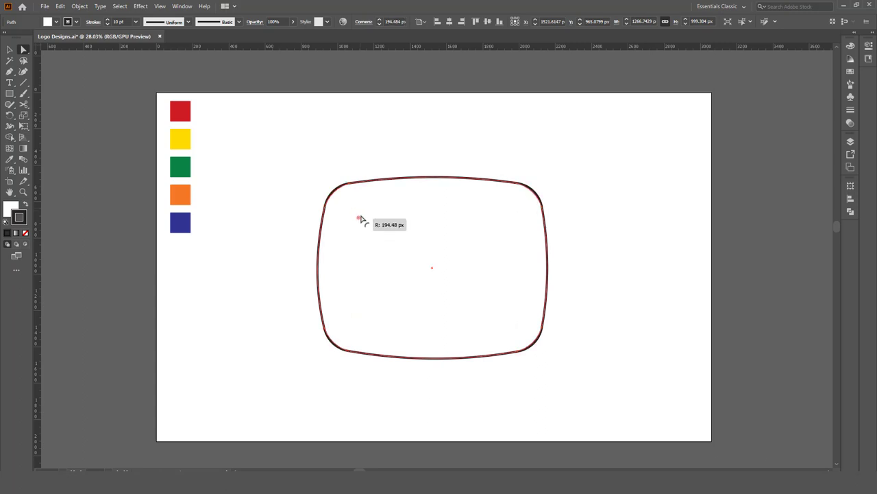
Shorten the shape by raising its bottom edge and recentre it on the artboard
left_click(8, 50)
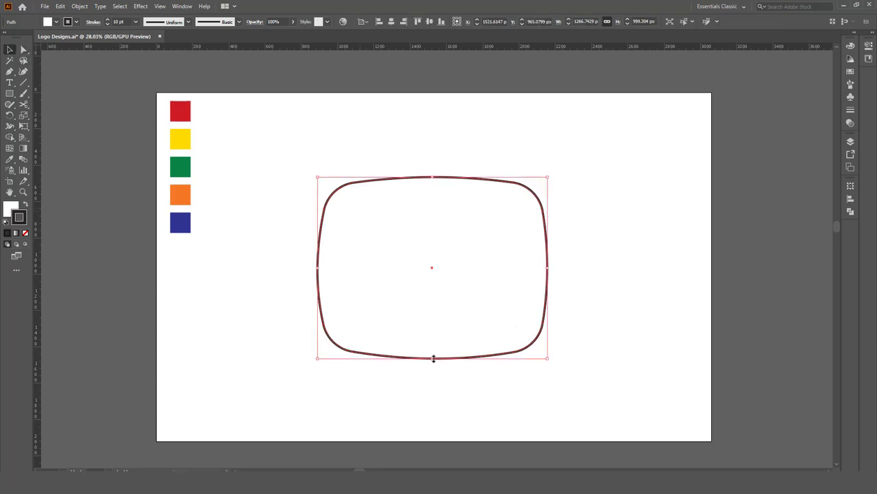
left_click_drag(432, 359, 433, 341)
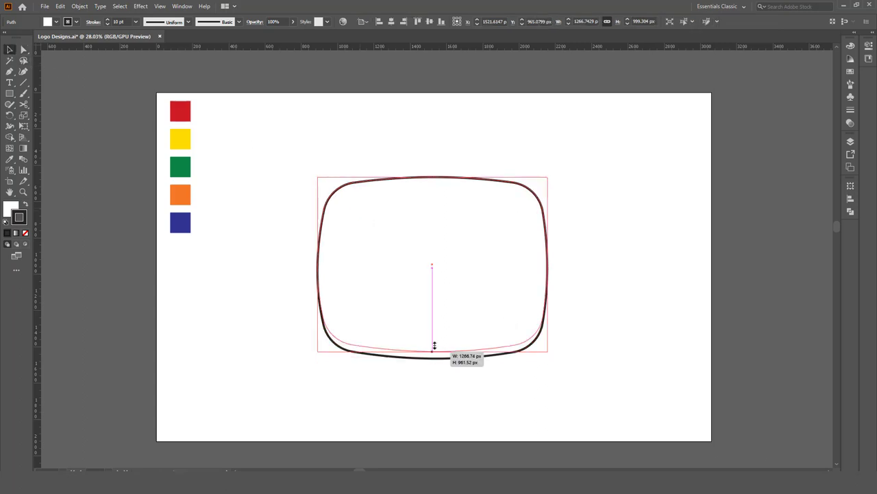
left_click(392, 22)
left_click(427, 22)
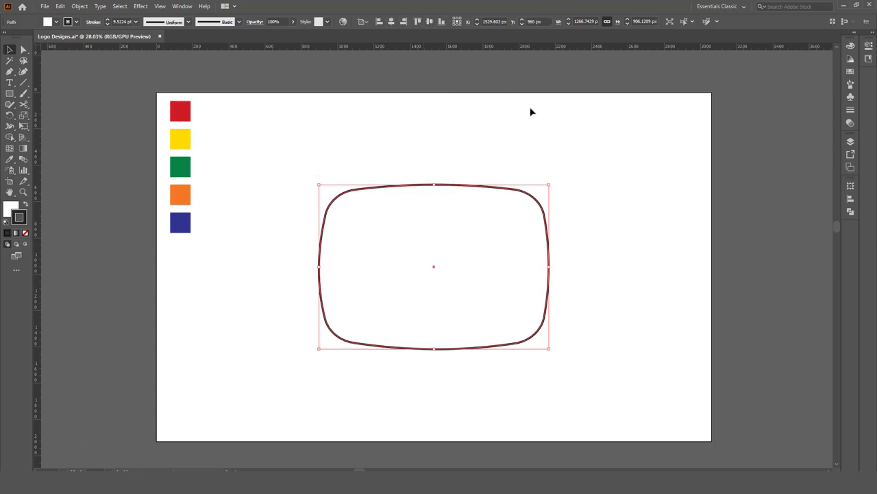
left_click_drag(549, 160, 501, 224)
left_click(80, 6)
mouse_move(90, 224)
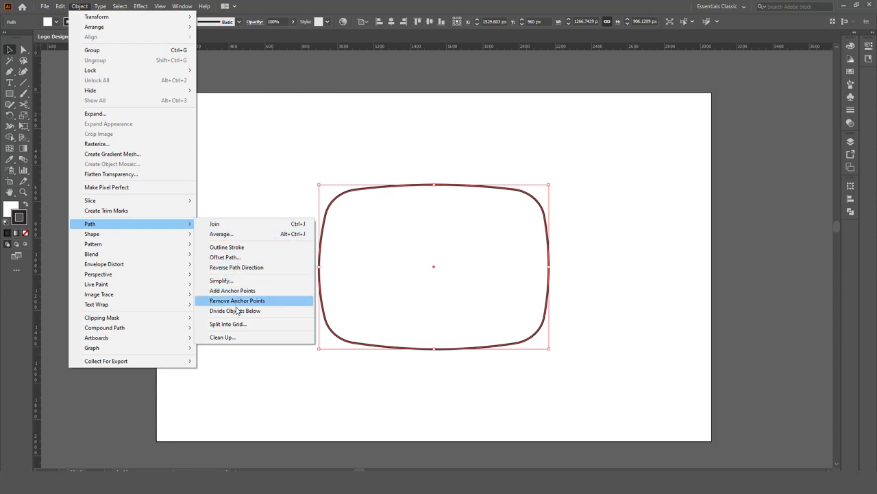
Create an Offset Path of -72 px inside the TV shape
left_click(309, 258)
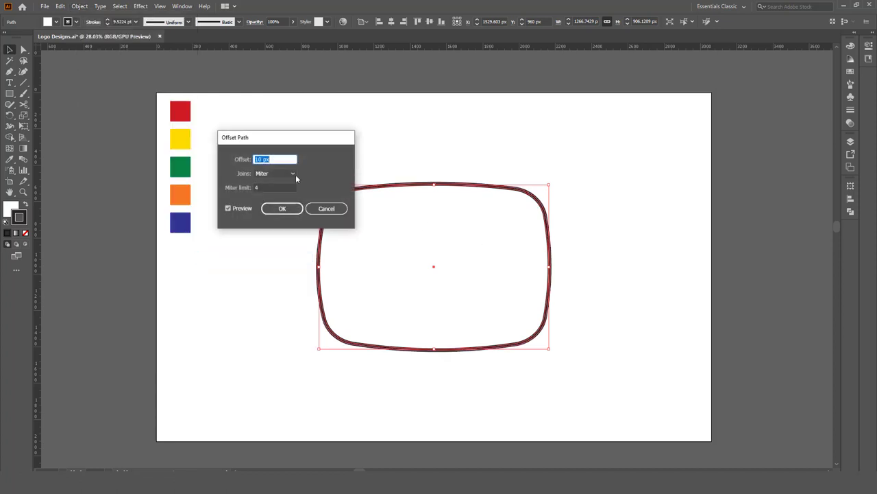
left_click_drag(282, 138, 559, 189)
key("shift+Down")
key("shift+Down")
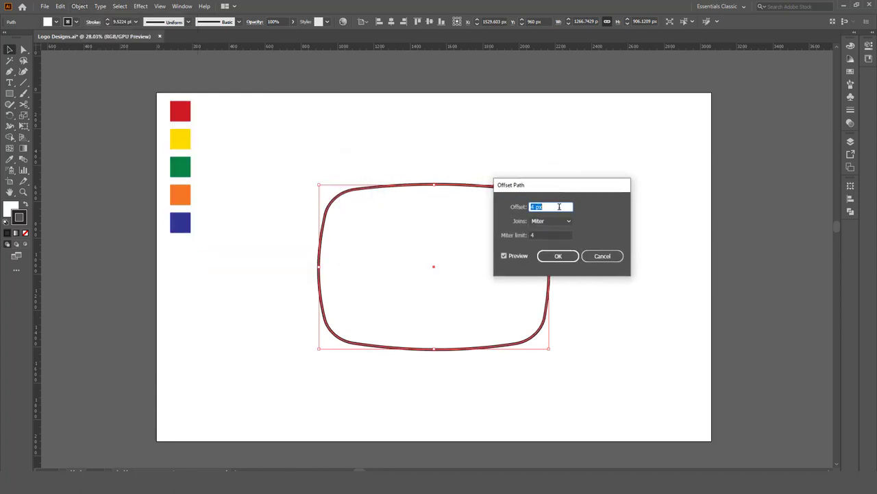
key("shift+Down")
key("shift+Down")
key("shift+Down")
key("shift+Down")
key("shift+Down")
key("shift+Down")
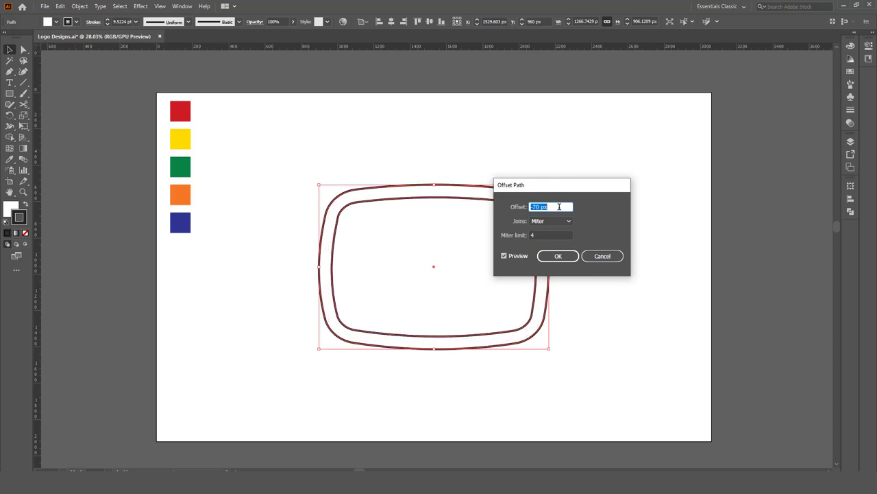
key("Down")
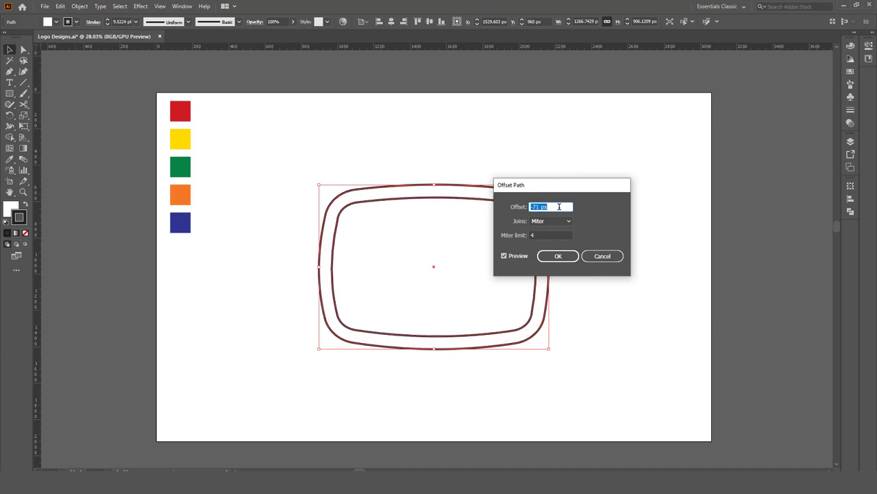
key("Down")
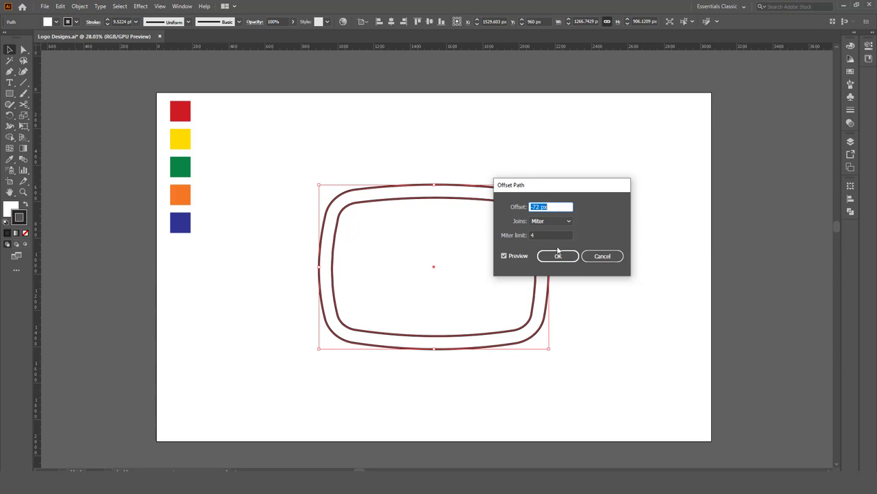
left_click(558, 256)
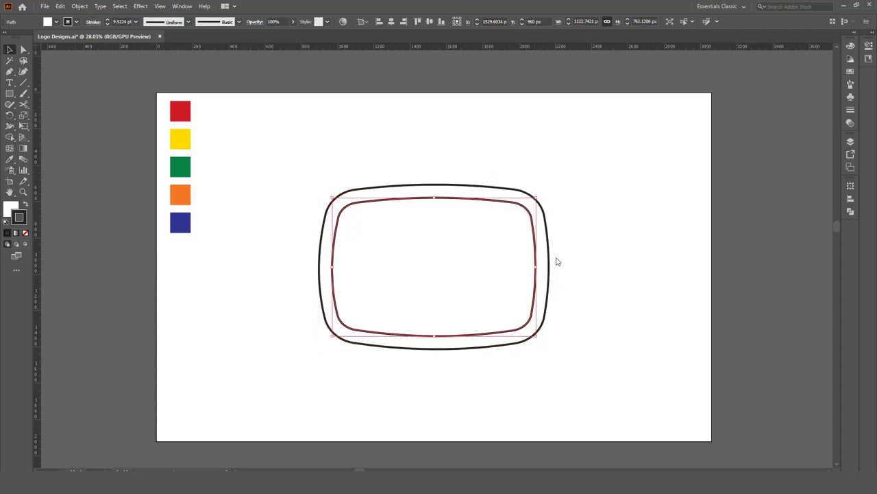
Select only the inner outline and set its stroke to None
left_click(513, 190)
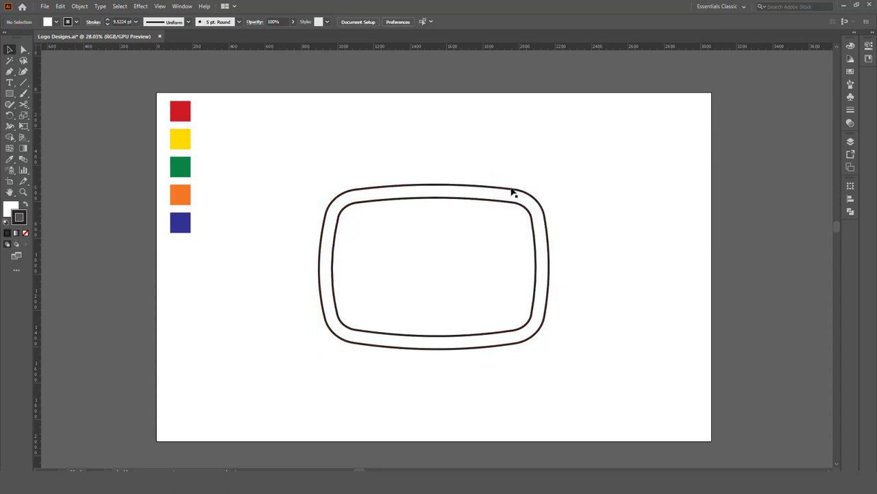
left_click(401, 201, "shift")
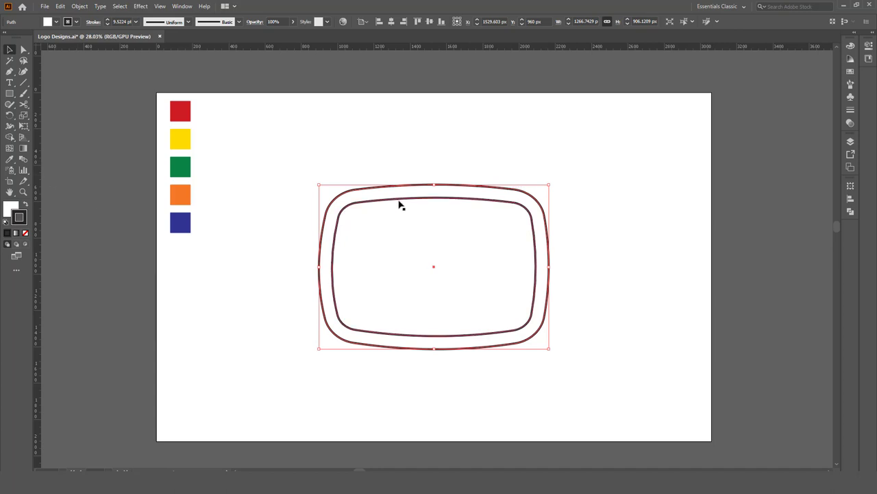
left_click(400, 204)
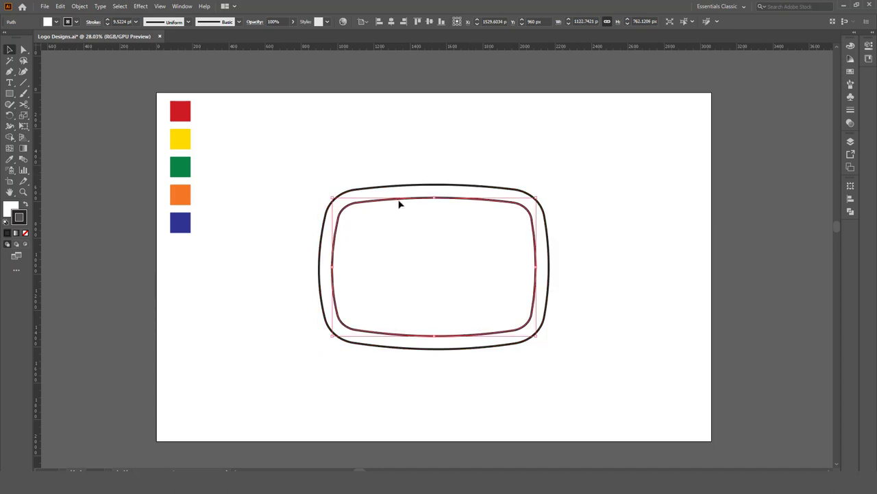
left_click(26, 232)
left_click(12, 209)
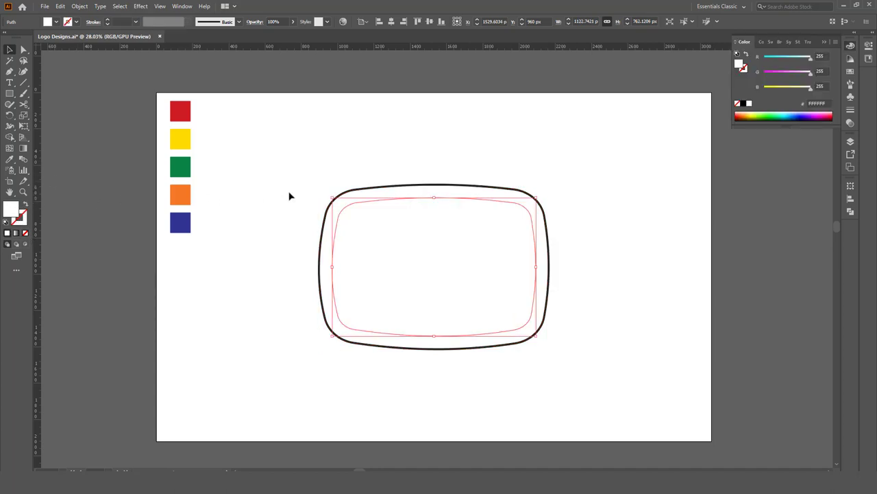
Swap the outer shape's fill and stroke so it fills dark, and remove its stroke
left_click(356, 192)
left_click(26, 205)
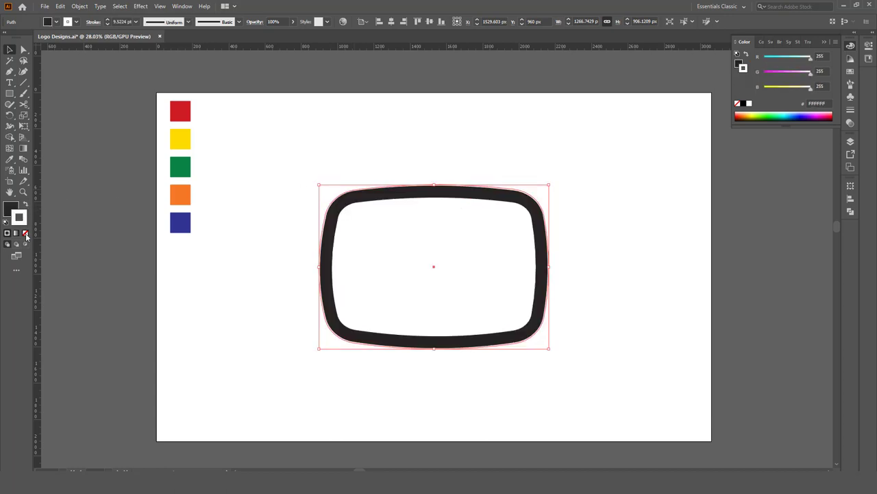
left_click(26, 233)
key("x")
left_click(261, 211)
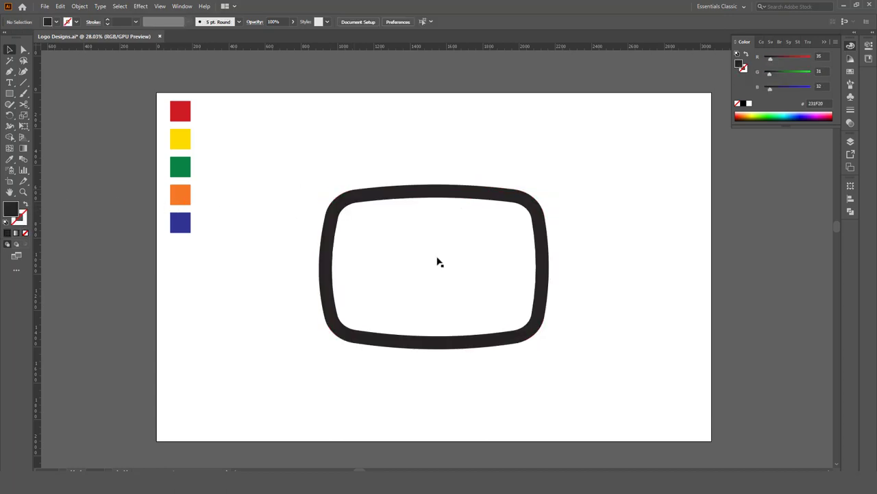
scroll(452, 267, "up", 1)
left_click_drag(465, 277, 453, 267)
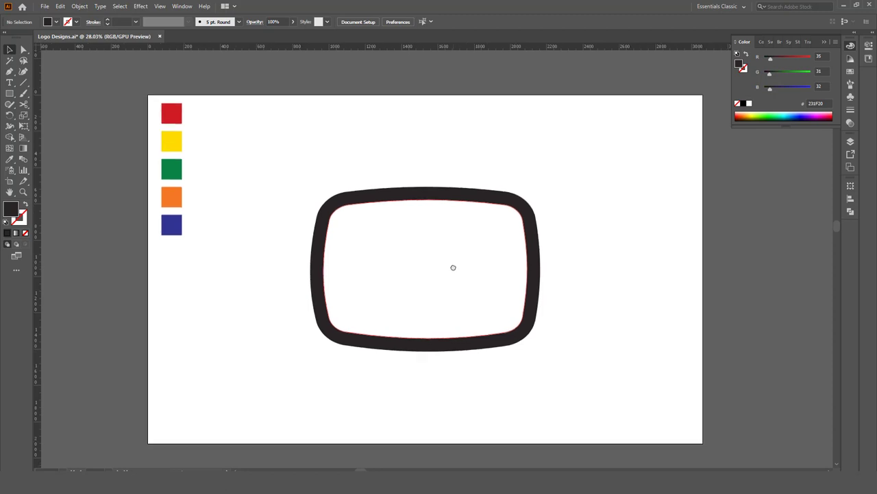
Drag the dark outer shape off to the right of the artboard
left_click(453, 200)
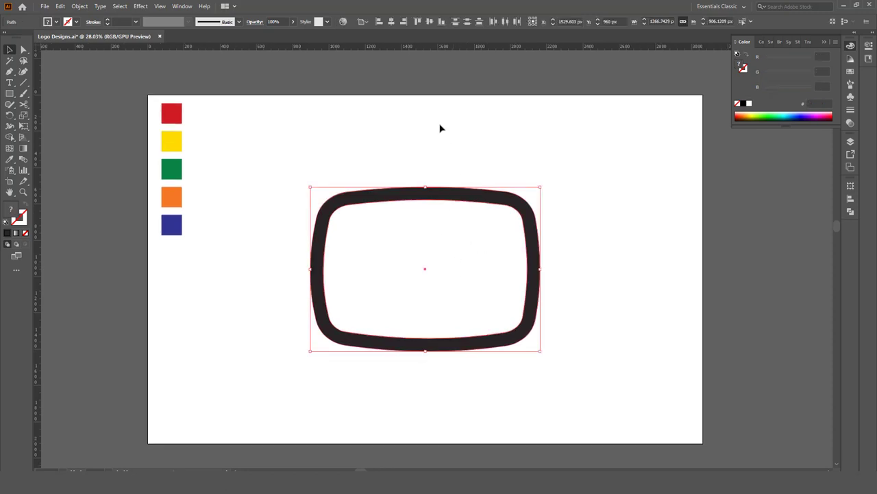
left_click(410, 168)
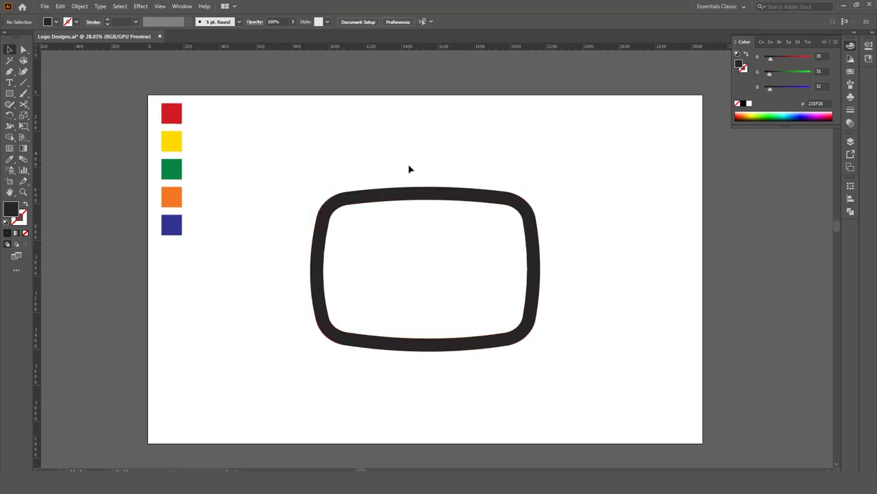
left_click_drag(414, 196, 729, 200)
left_click_drag(400, 171, 461, 288)
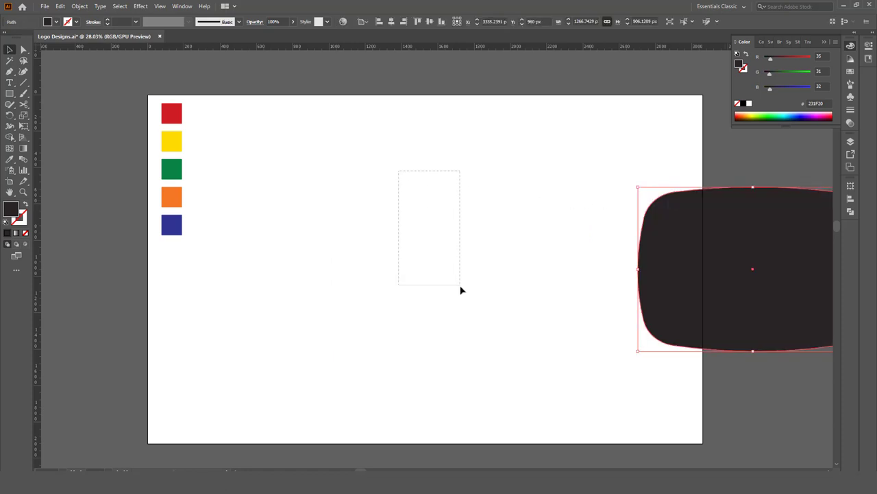
Sample the dark body's colour onto the screen shape's outline and set its weight to 4 pt
left_click(22, 224)
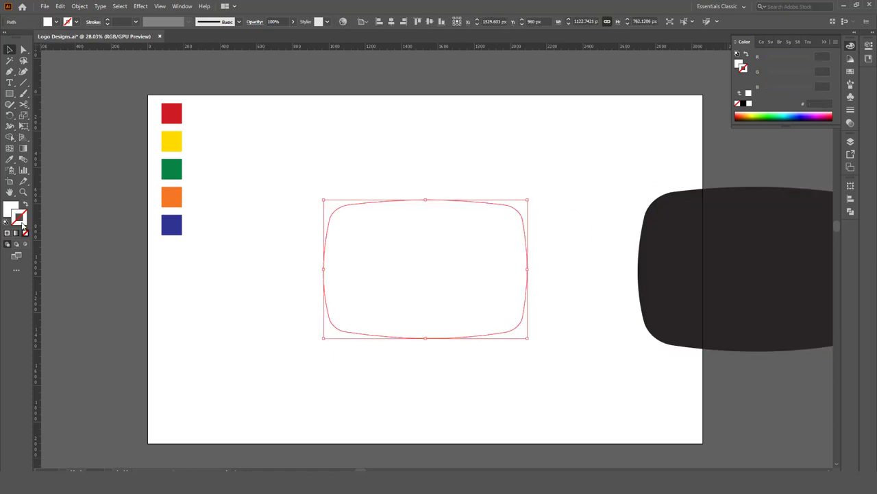
left_click(13, 161)
left_click(680, 186)
key("v")
left_click(456, 171)
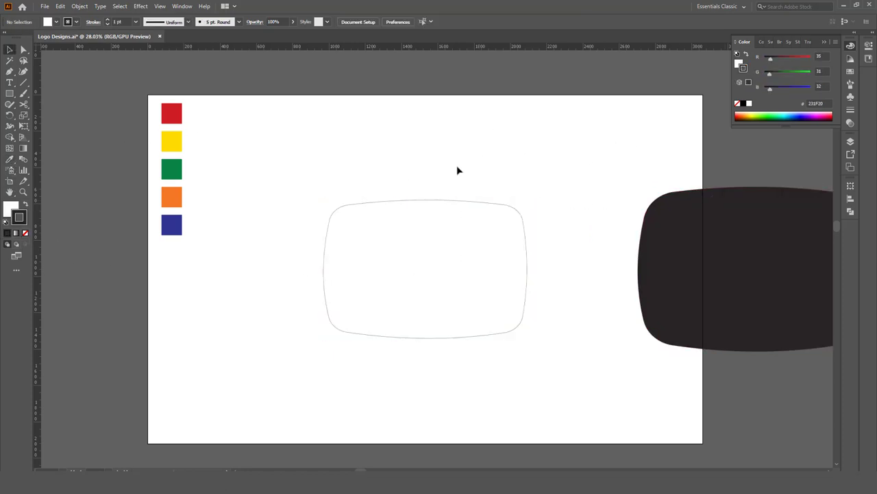
left_click(393, 229)
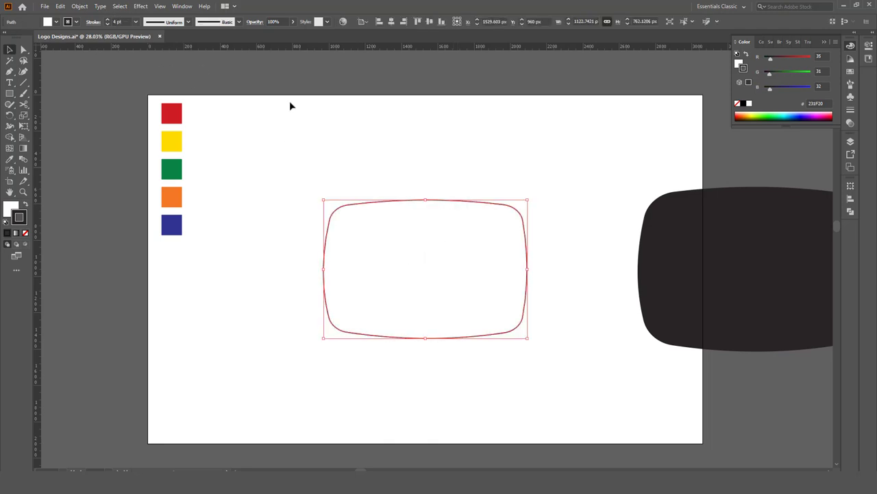
left_click(290, 103)
left_click(395, 219)
Draw a tall rectangle over the shape's left edge and fill it with the red swatch
left_click(9, 93)
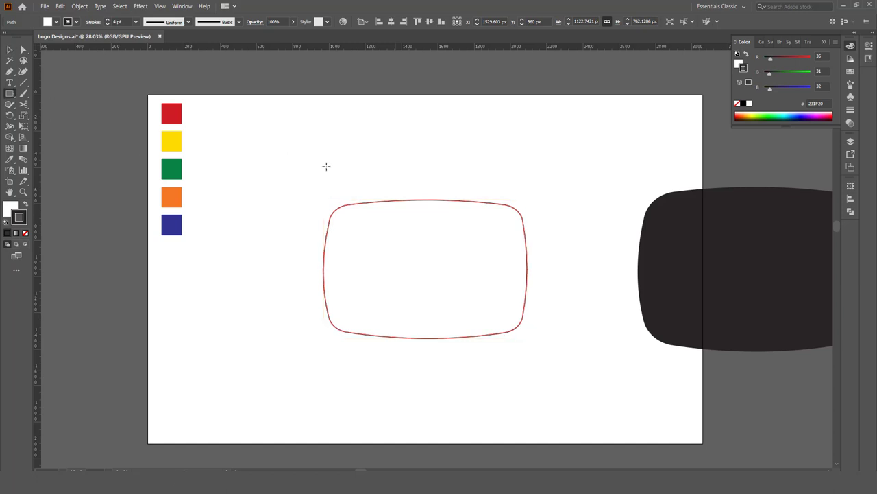
left_click_drag(323, 162, 364, 387)
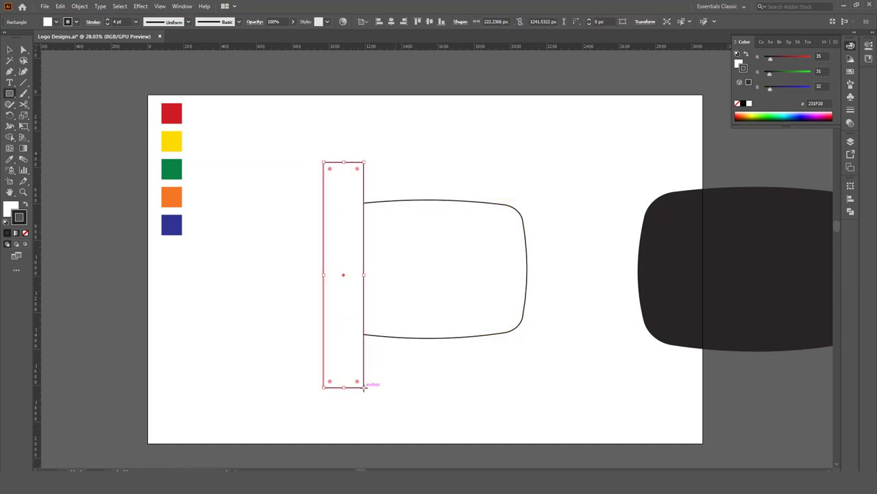
left_click(10, 159)
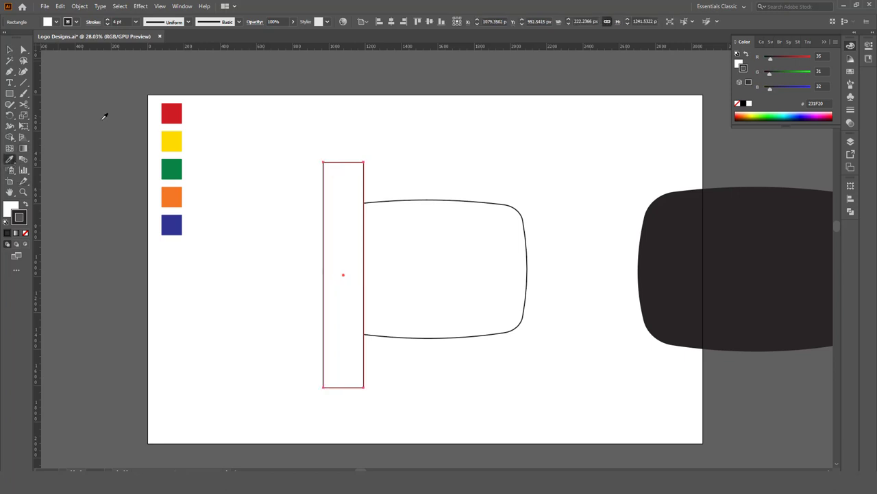
left_click(170, 109)
key("v")
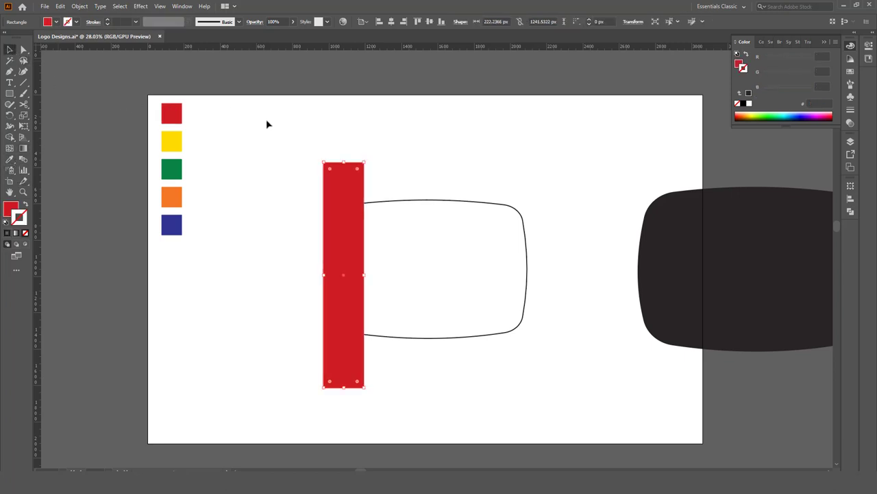
left_click(267, 123)
left_click(337, 191)
Paste a copy in place, move it beside the red stripe, and fill it yellow
left_click(60, 6)
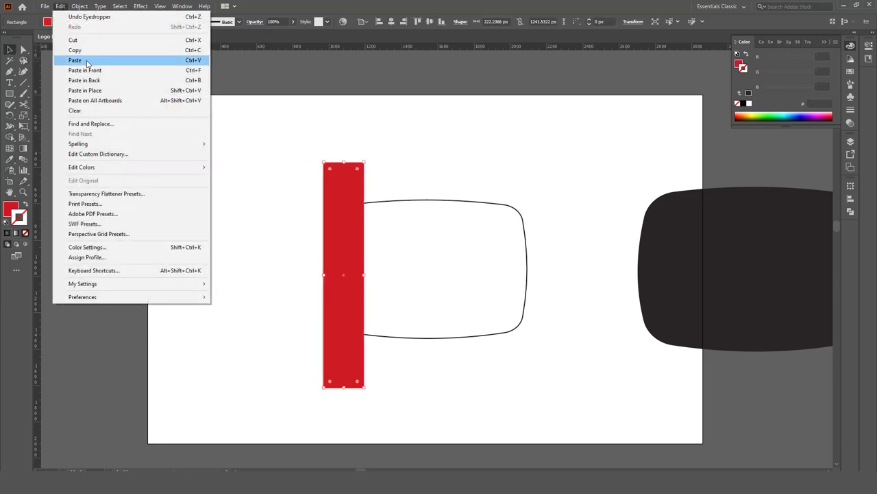
left_click(76, 50)
left_click(60, 6)
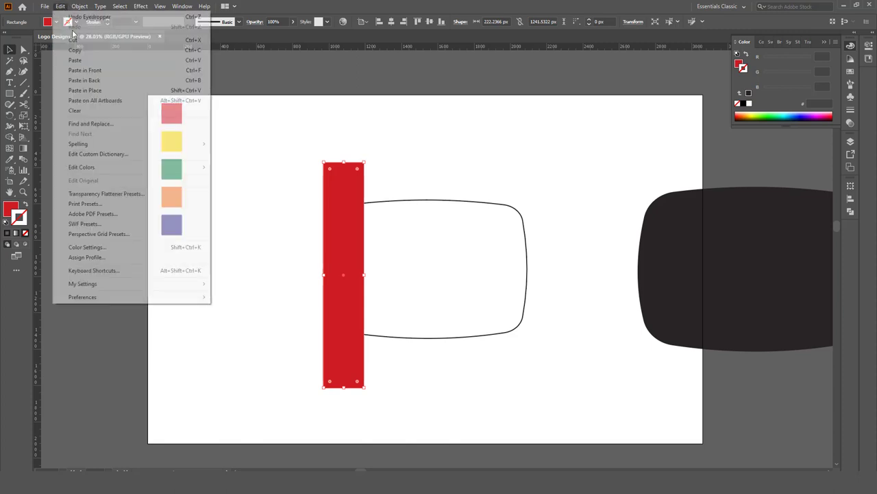
left_click(75, 92)
left_click_drag(343, 200, 383, 200)
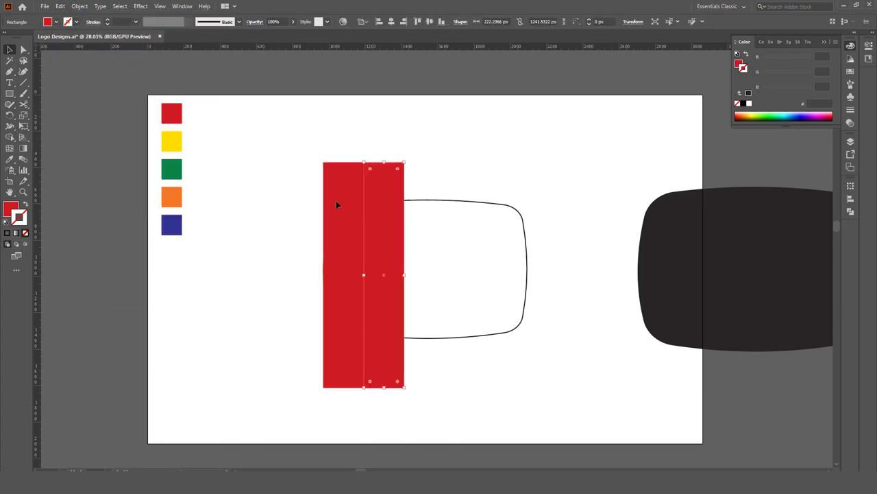
left_click(11, 161)
left_click(172, 135)
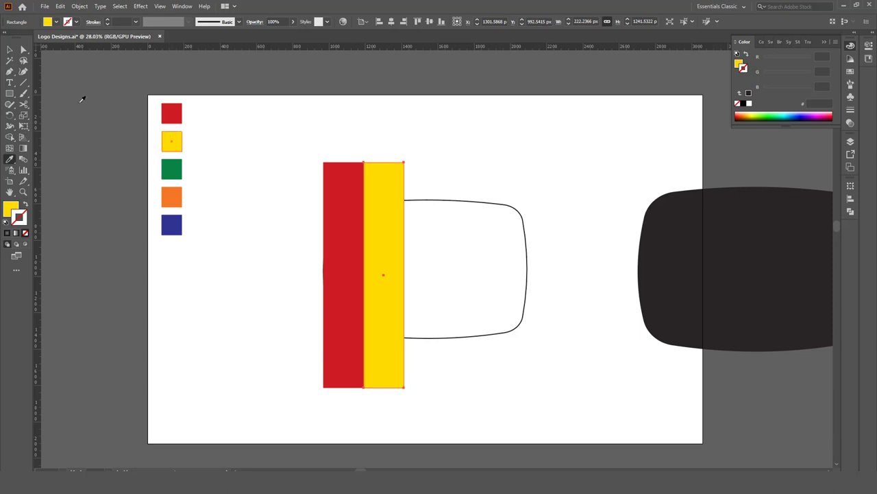
Add a third stripe beside the yellow one, filled with the green swatch
left_click(11, 50)
left_click(62, 9)
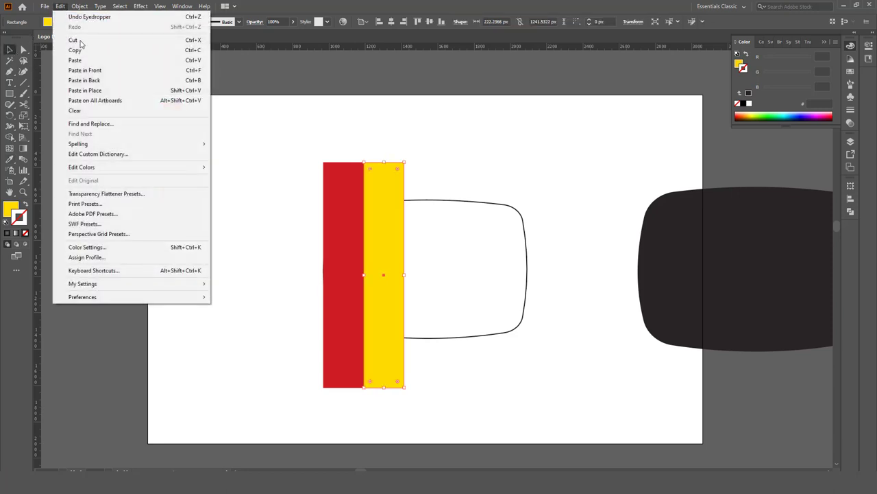
left_click(60, 7)
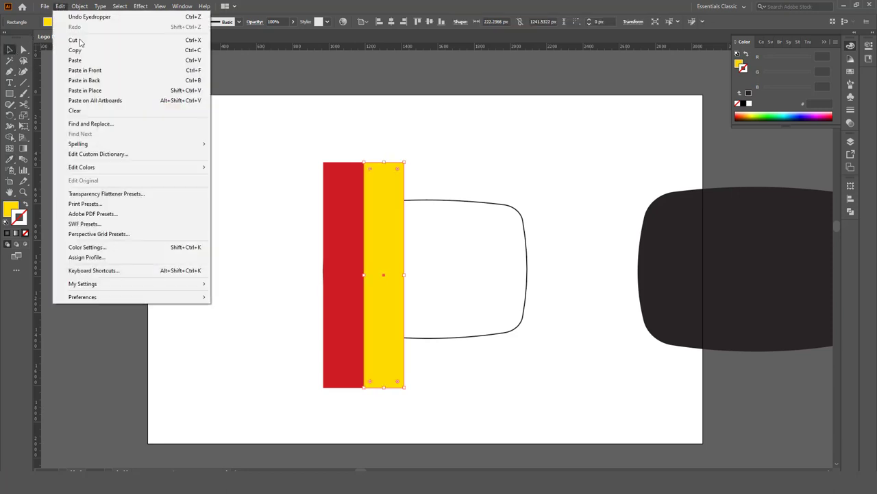
left_click(85, 90)
left_click_drag(386, 203, 430, 203)
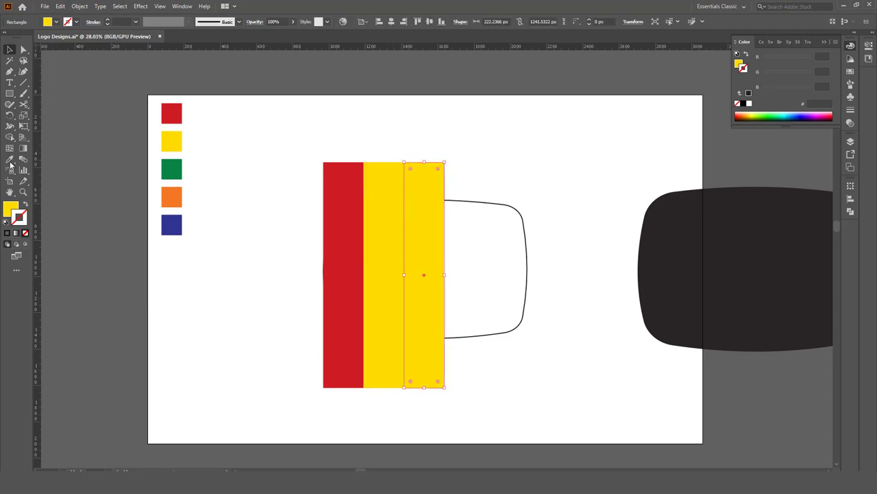
left_click(173, 165)
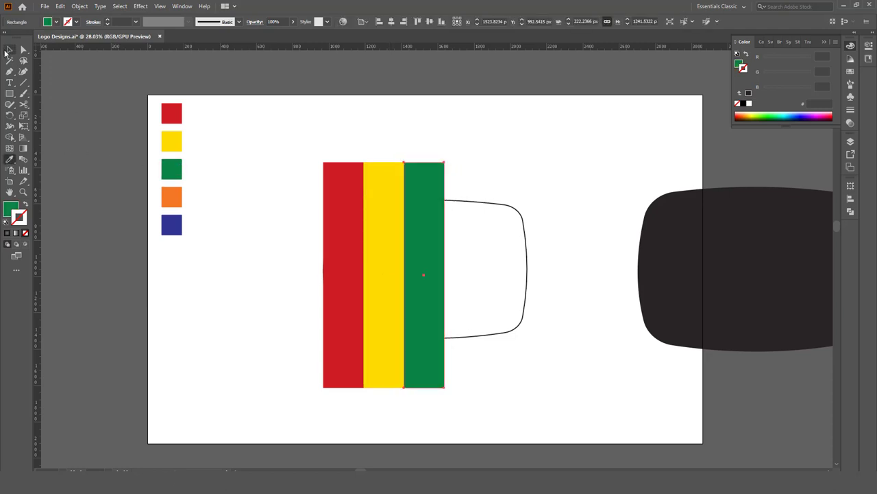
Add a fourth stripe beside the green one, filled with the orange swatch
left_click(9, 49)
left_click(63, 6)
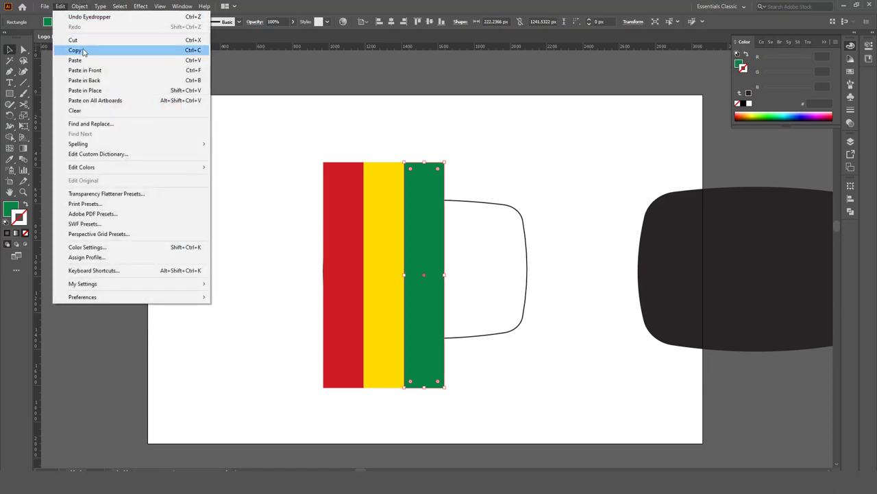
left_click(76, 50)
left_click(60, 6)
left_click(103, 92)
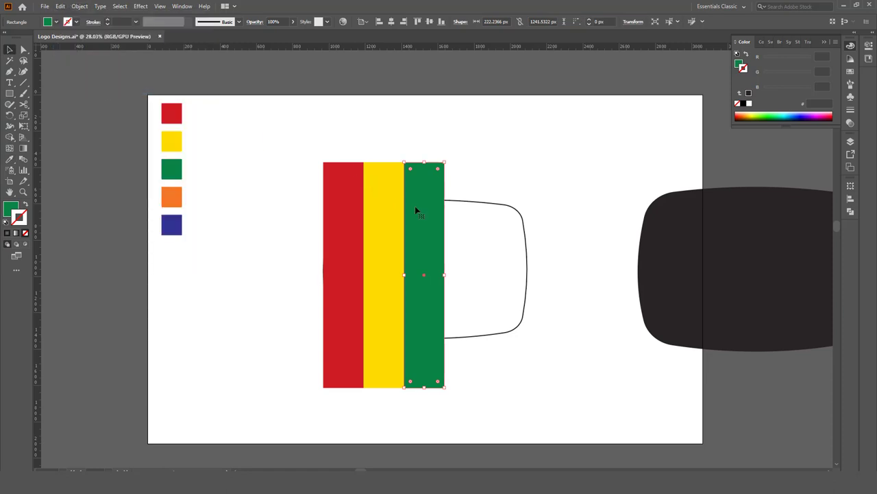
left_click_drag(415, 206, 455, 213)
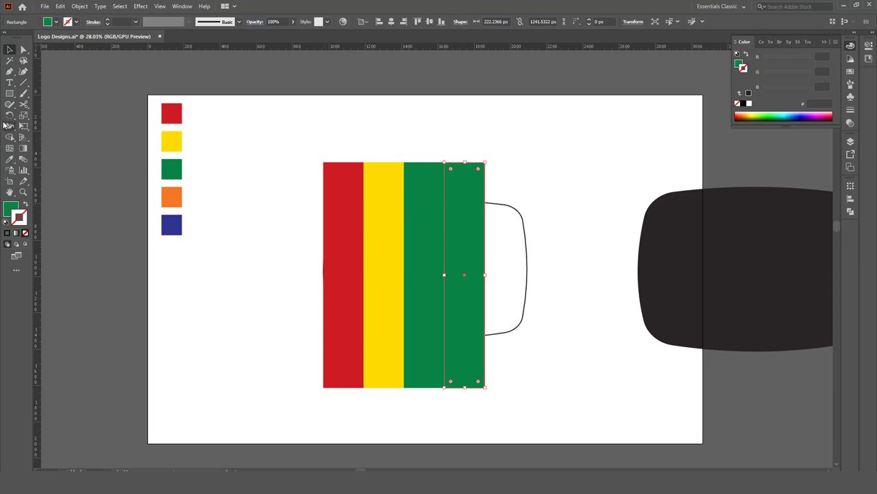
left_click(10, 159)
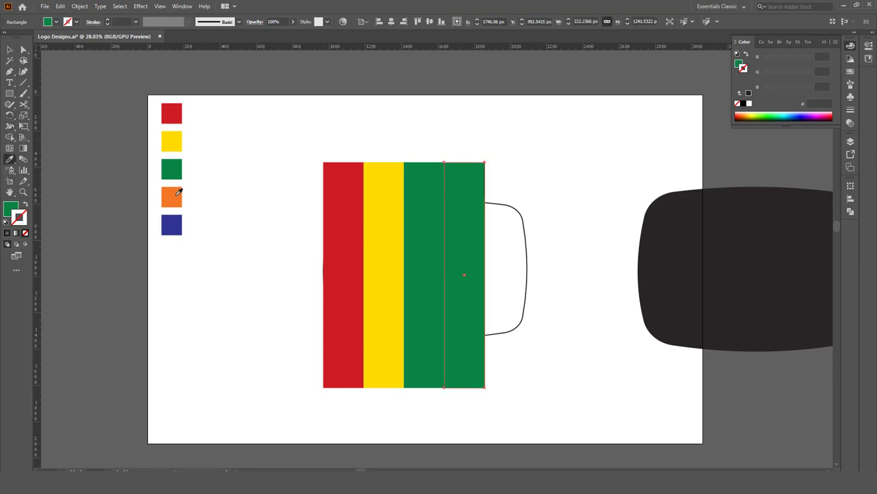
left_click(177, 193)
Add a fifth blue stripe beside the orange one and select all five stripes
left_click(10, 48)
left_click(60, 6)
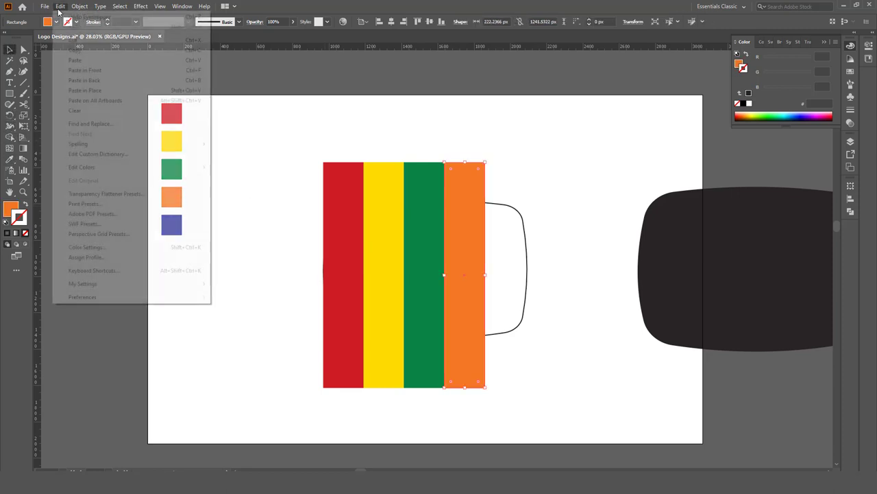
left_click(75, 50)
left_click(60, 6)
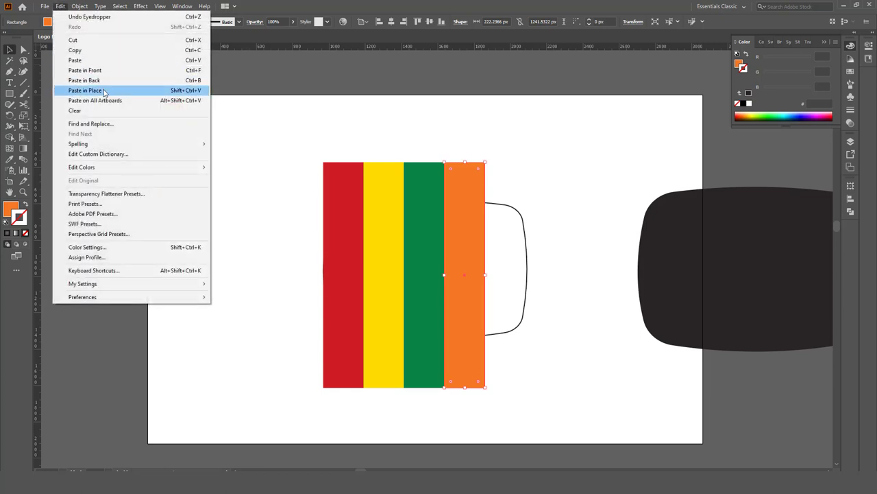
left_click(75, 89)
left_click_drag(481, 205, 522, 204)
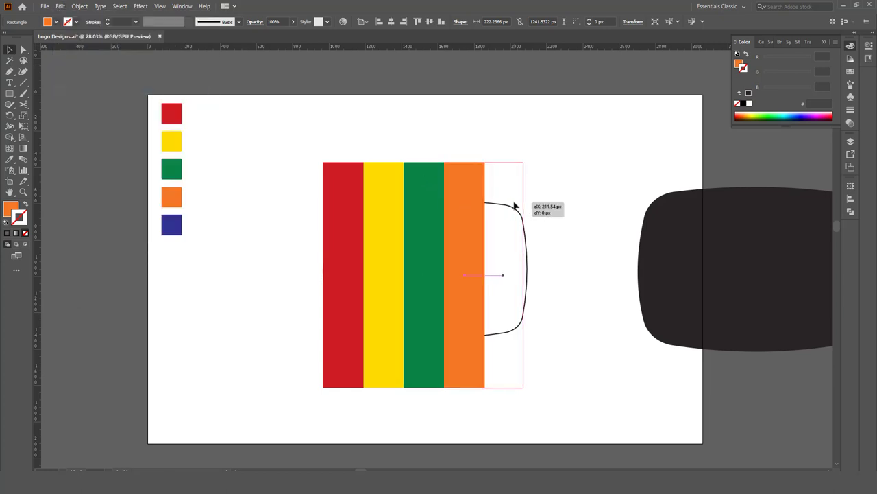
left_click(8, 158)
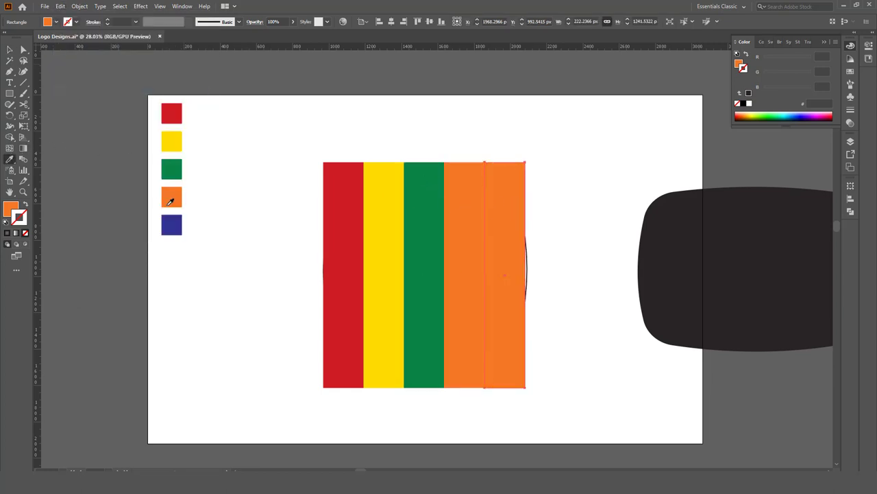
left_click(171, 224)
left_click(10, 49)
left_click_drag(297, 137, 564, 182)
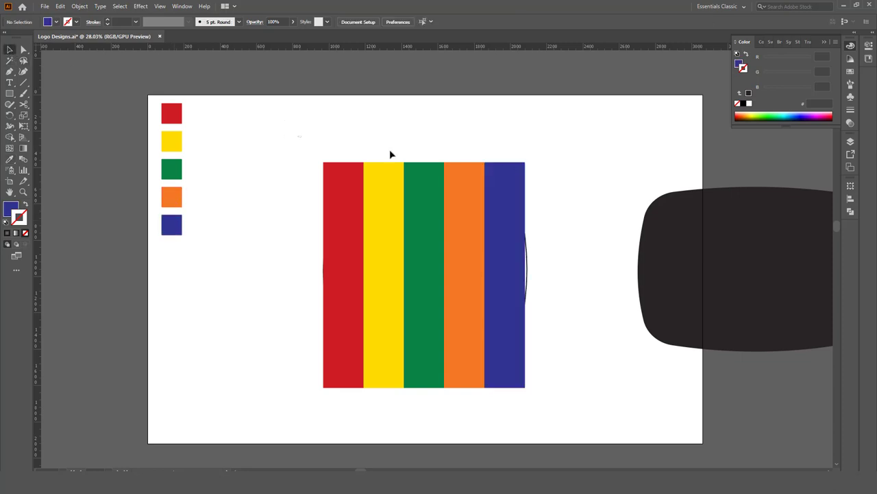
Group the five stripes and widen them evenly to cover the rounded screen shape
right_click(519, 173)
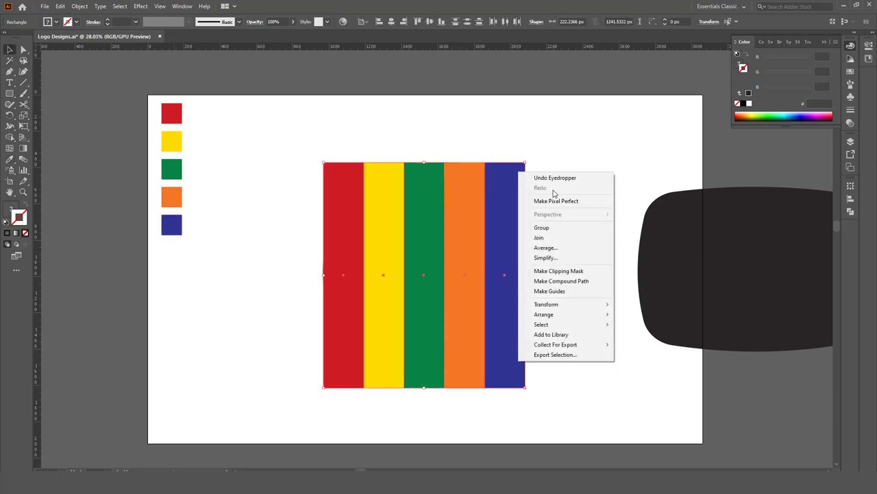
left_click(558, 231)
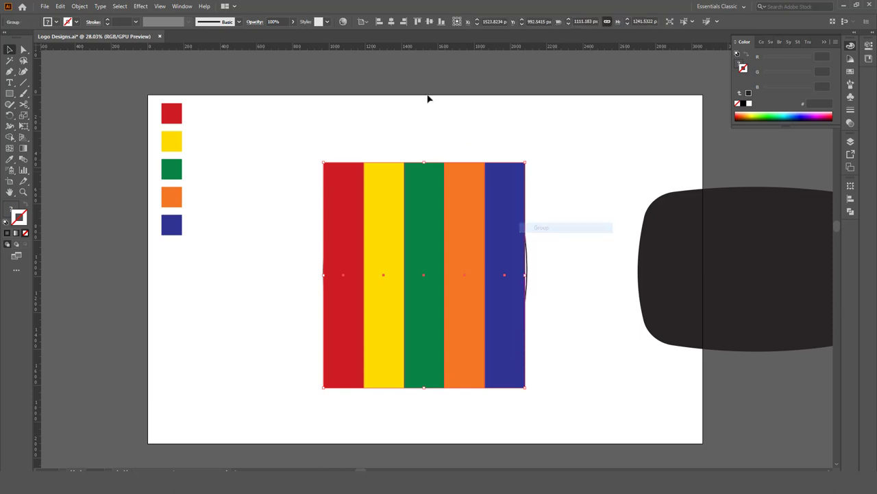
left_click(430, 23)
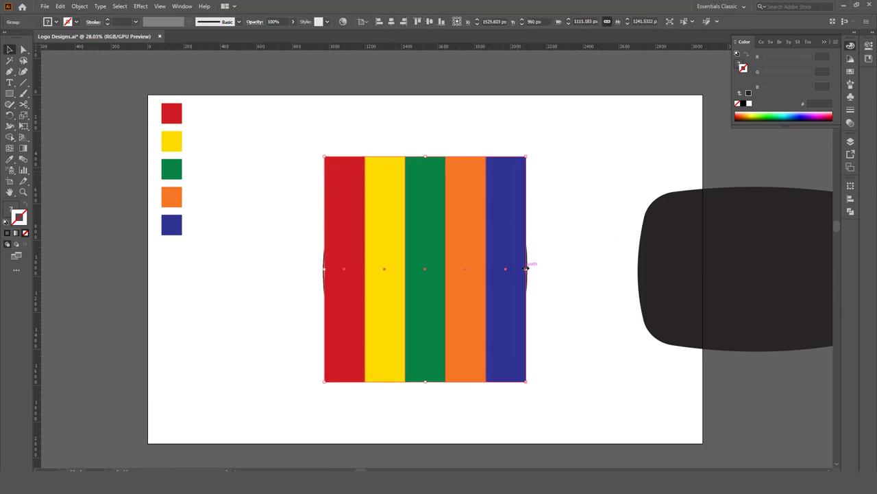
left_click_drag(526, 269, 532, 268)
left_click(571, 152)
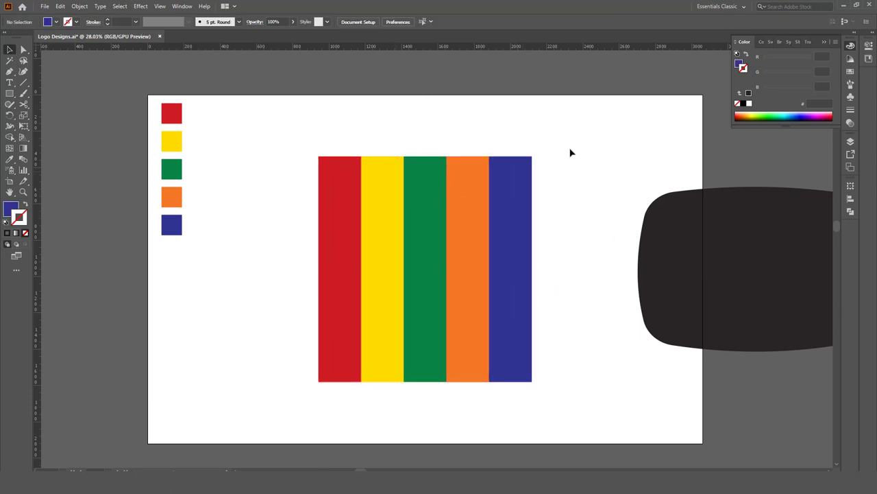
mouse_move(573, 131)
left_mouse_down()
mouse_move(298, 320)
mouse_move(253, 384)
left_mouse_up()
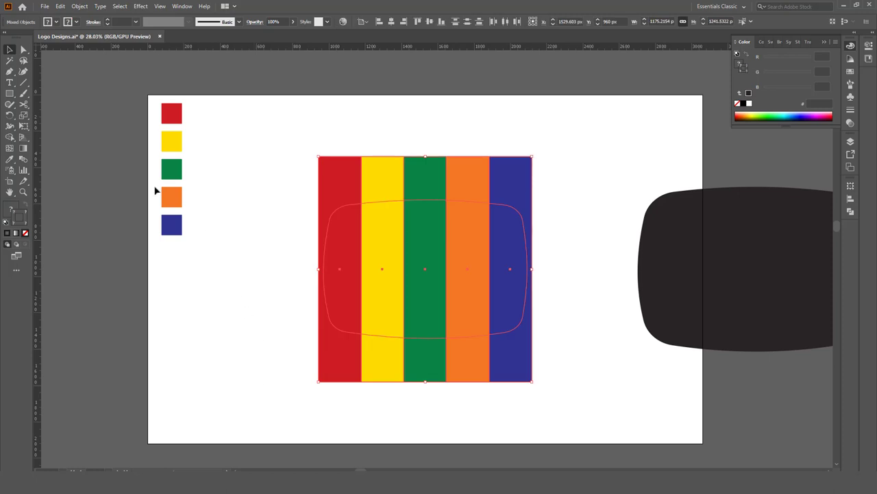
Use the Shape Builder to remove the stripe parts above and below the rounded shape
left_click(10, 137)
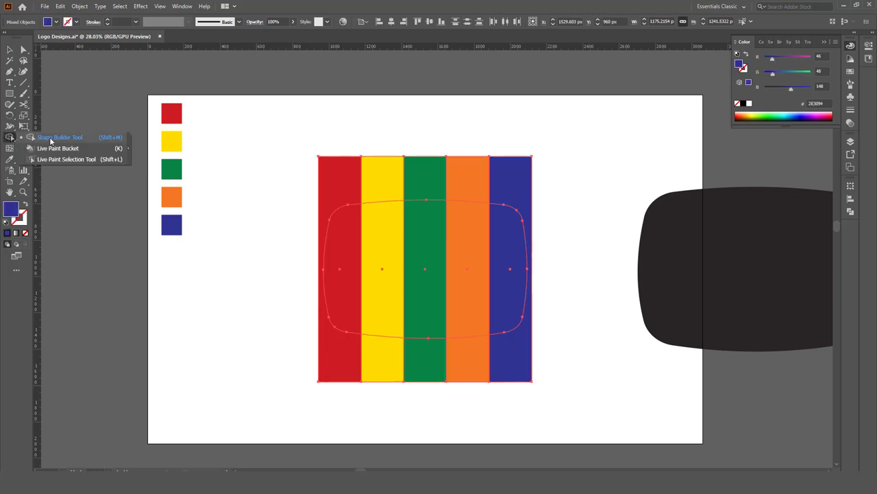
left_click(41, 137)
left_click_drag(308, 180, 529, 205)
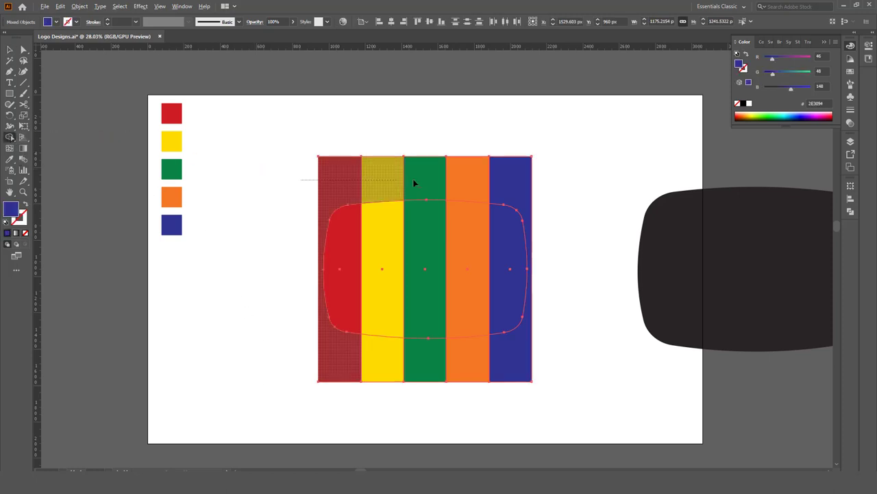
left_click_drag(531, 363, 336, 364)
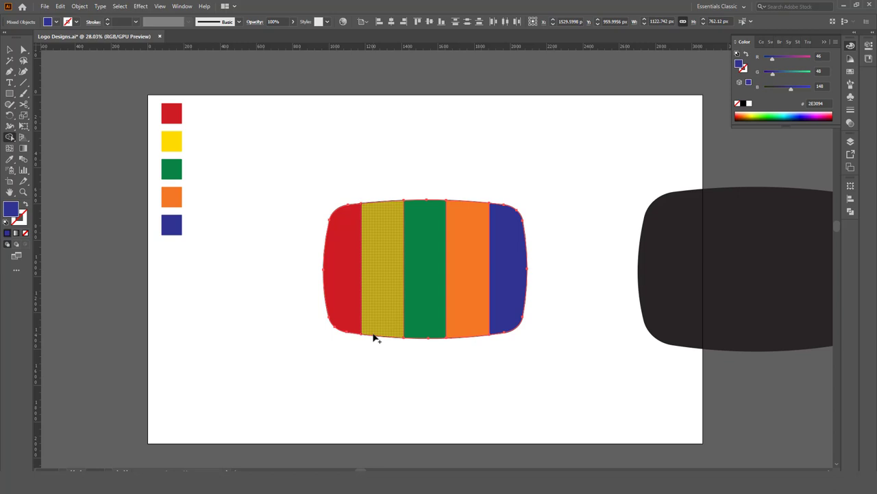
key("ctrl+shift+a")
Move the rainbow stripes downward, then undo the move to keep them in place
left_click(9, 50)
key("ctrl+z")
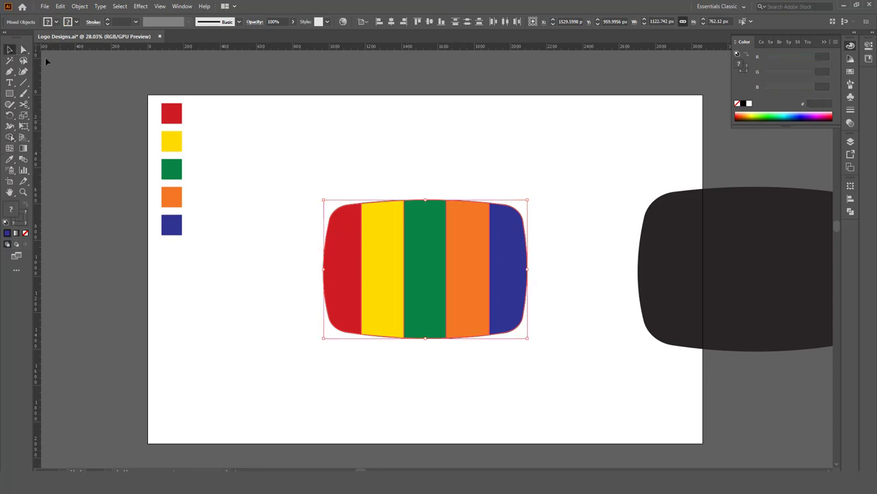
left_click(424, 111)
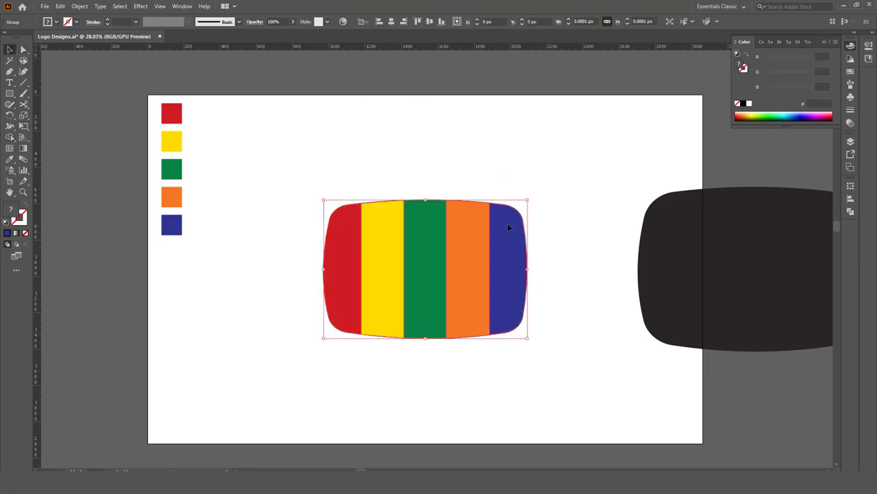
left_click_drag(508, 223, 507, 246)
key("ctrl+z")
Send the stripes to the back and clip them inside the rounded shape with Ctrl+7
right_click(508, 248)
mouse_move(552, 356)
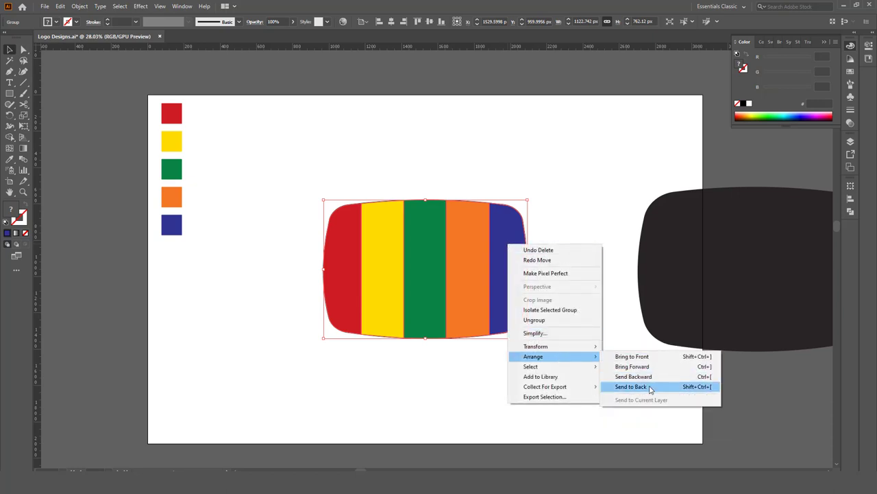
left_click(631, 385)
left_click(490, 245)
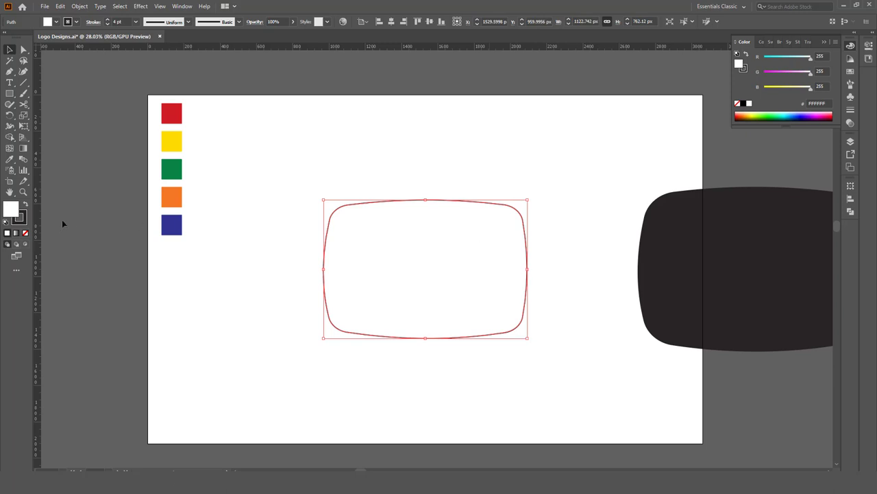
key("ctrl+7")
left_click(448, 171)
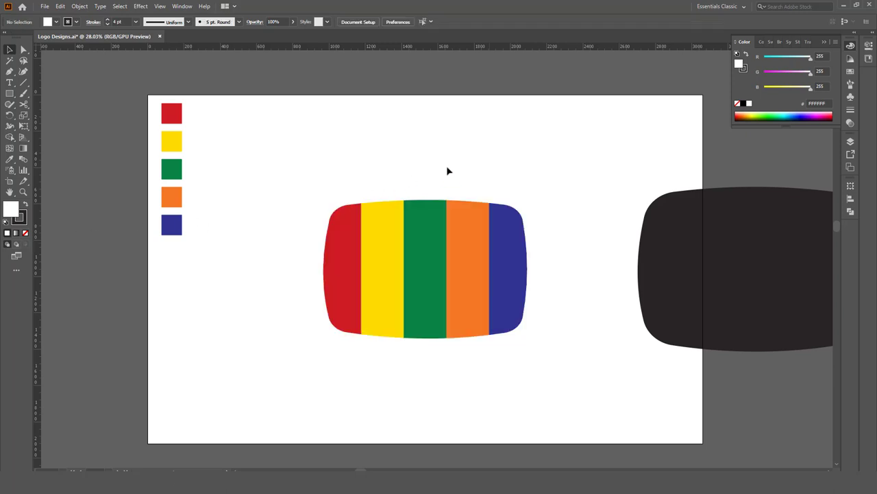
left_click(670, 225)
Centre the dark shape horizontally and send it behind the striped screen
left_click(392, 22)
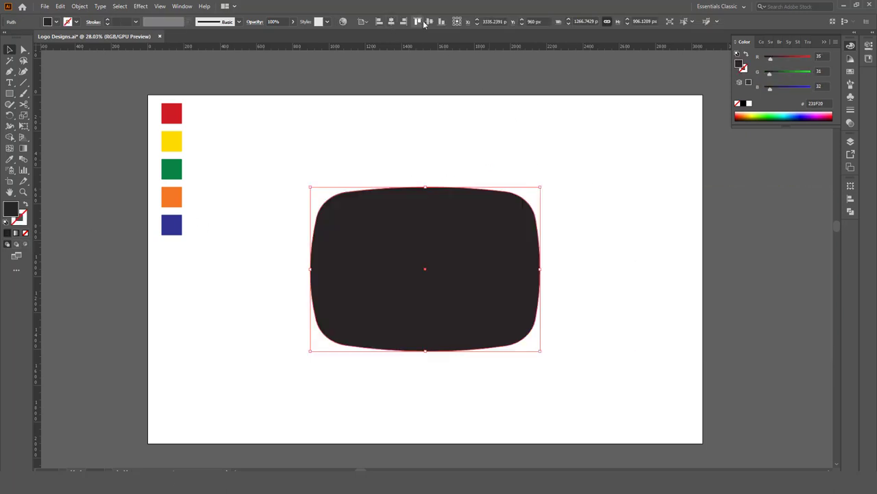
right_click(431, 224)
mouse_move(457, 377)
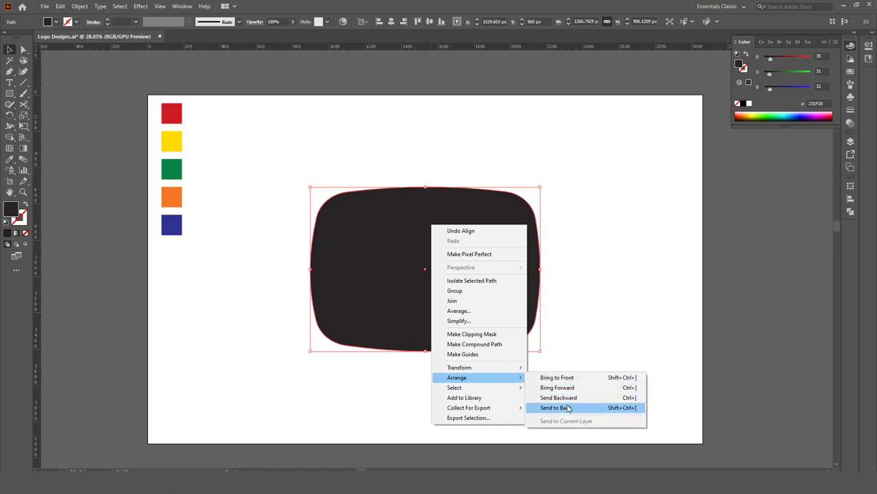
left_click(569, 408)
left_click(584, 316)
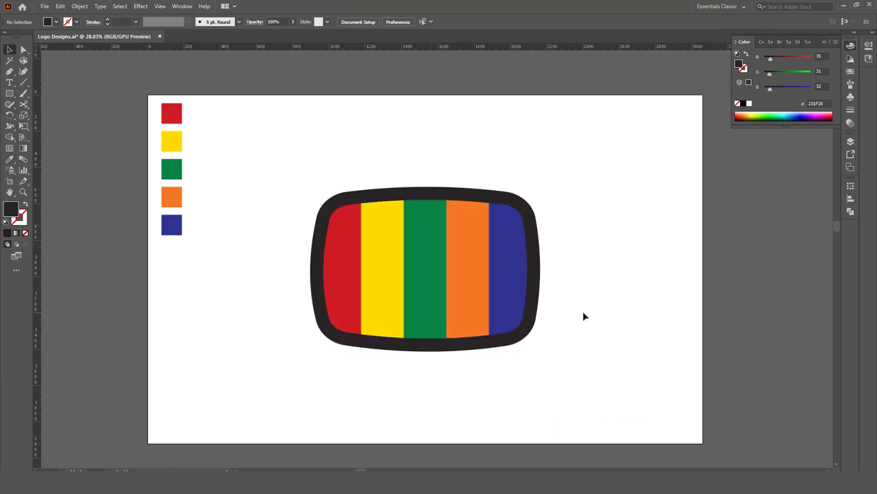
Stretch the dark frame slightly larger and adjust its height
left_click(541, 252)
left_click_drag(540, 185, 539, 184)
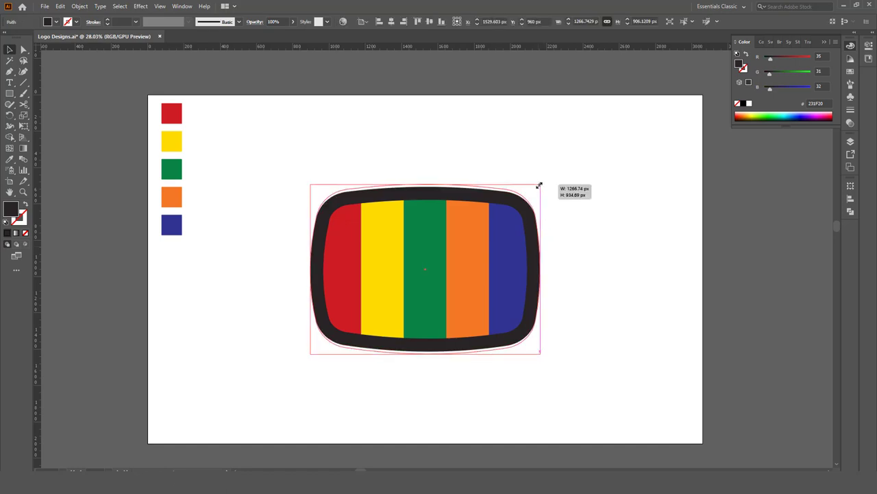
left_click(560, 220)
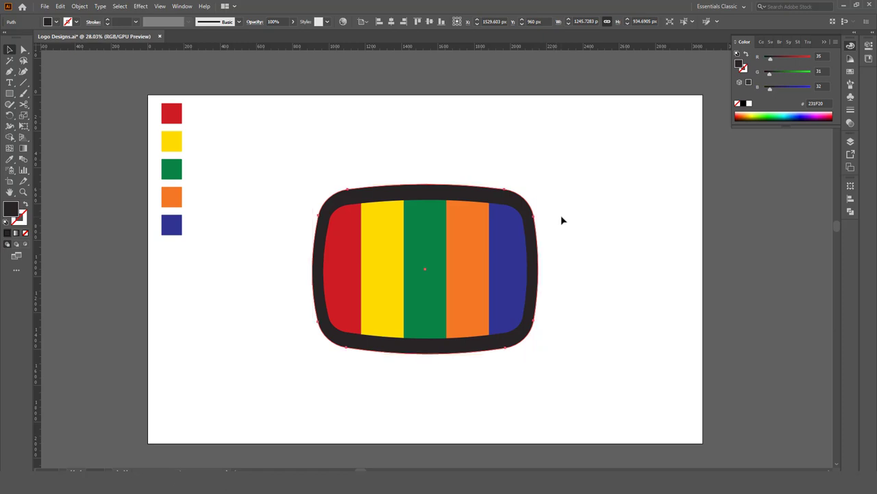
left_click(425, 186)
left_click_drag(426, 185, 426, 183)
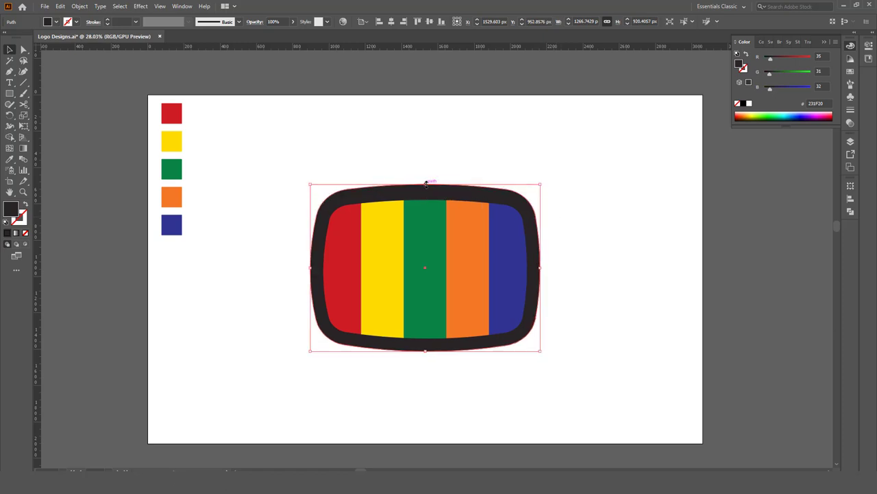
Draw a dark oval over the top edge of the TV frame
left_click(9, 93)
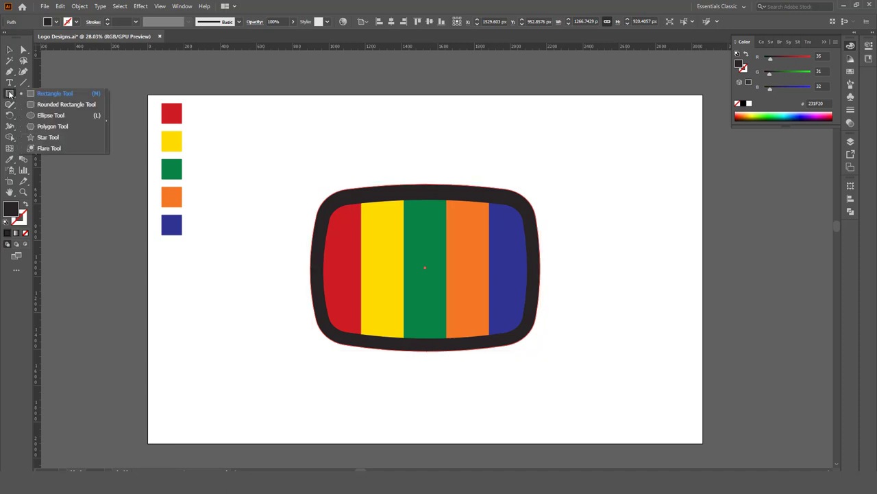
left_click(43, 116)
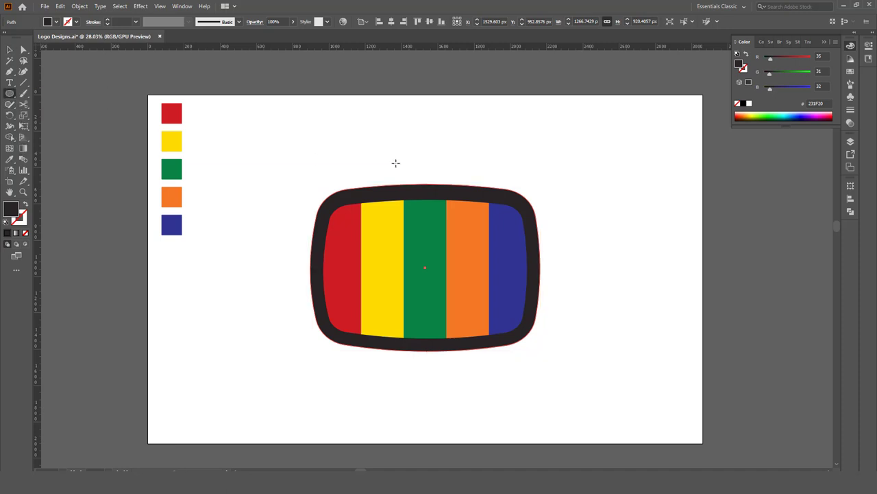
left_click_drag(391, 163, 462, 206)
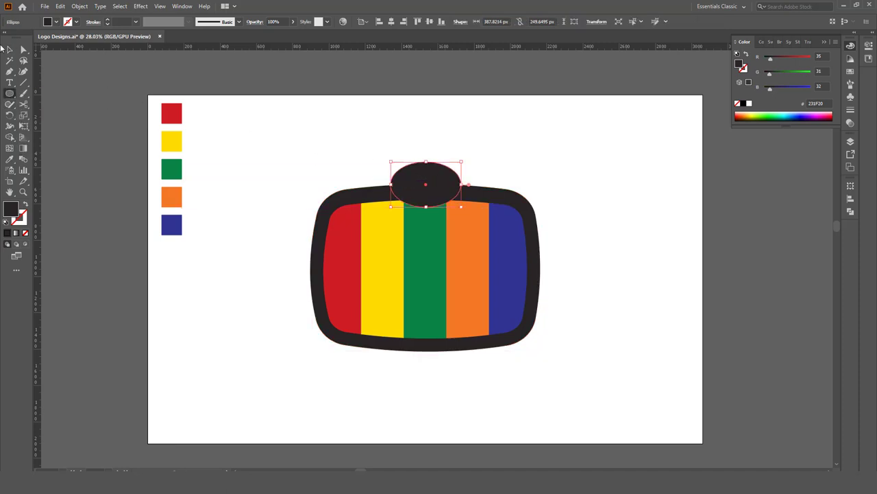
left_click(8, 49)
left_click_drag(426, 178, 426, 173)
Send the oval behind the TV body and widen it slightly
right_click(430, 168)
mouse_move(456, 321)
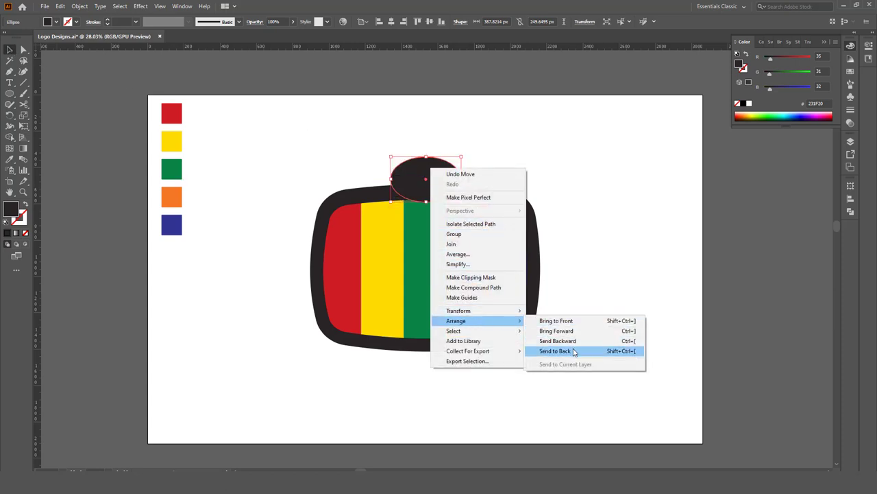
left_click(559, 351)
left_click(604, 295)
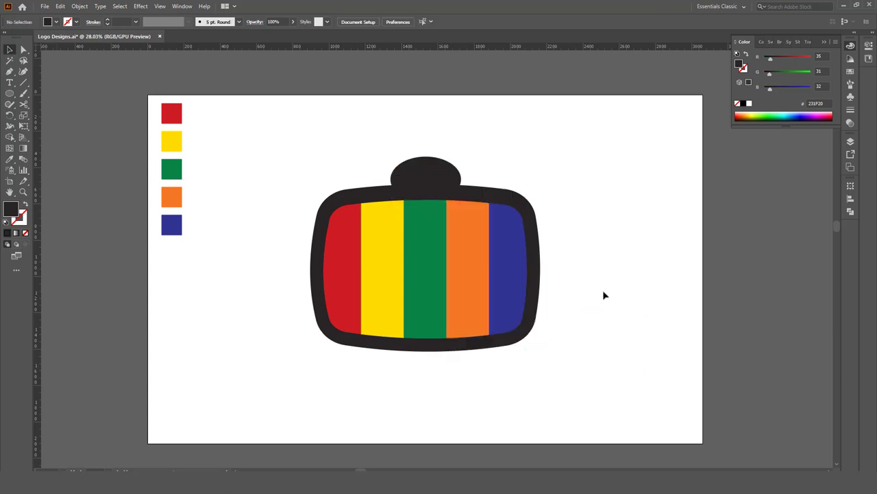
left_click(437, 170)
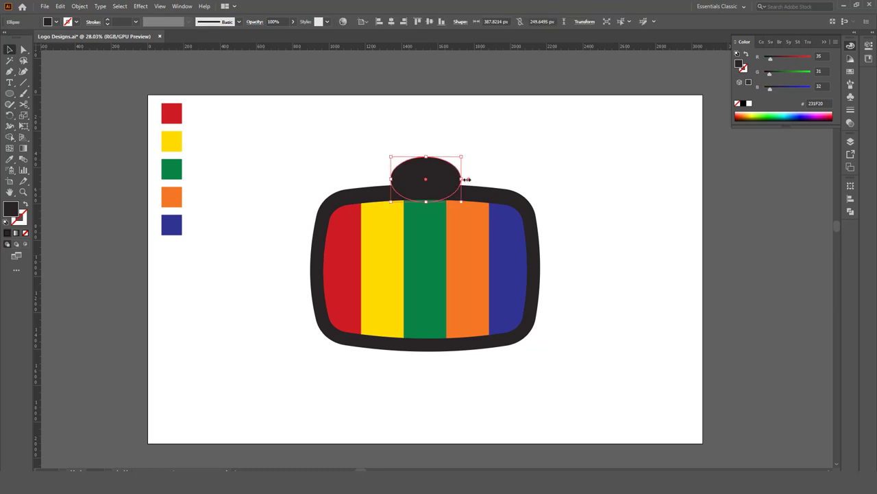
mouse_move(467, 179)
left_mouse_down()
mouse_move(474, 179)
mouse_move(439, 176)
left_mouse_up()
left_click(478, 161)
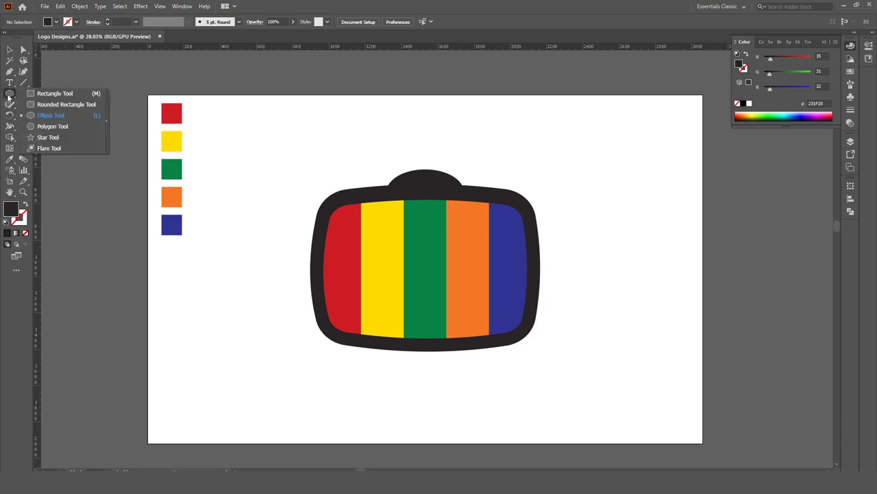
Draw a tall thin bar with a dark circle on top of it, left of the TV
left_click_drag(9, 97, 54, 114)
left_click_drag(242, 180, 251, 272)
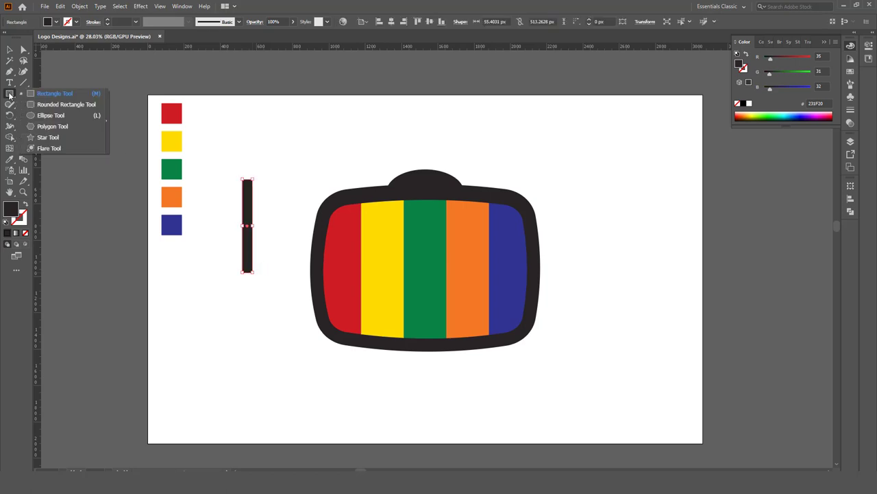
left_click_drag(8, 95, 55, 113)
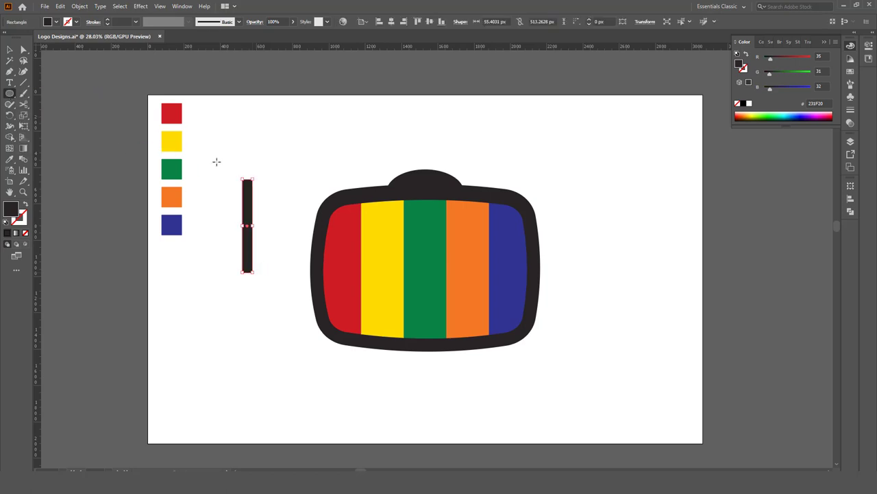
mouse_move(244, 167)
left_mouse_down()
mouse_move(274, 194)
mouse_move(245, 174)
mouse_move(248, 181)
mouse_move(314, 225)
mouse_move(264, 194)
mouse_move(264, 212)
mouse_move(194, 217)
left_mouse_up()
key("v")
key("z")
left_click(194, 217, "alt")
key("v")
Unite the circle and bar into one ball-tipped antenna using Pathfinder
mouse_move(293, 150)
left_mouse_down()
mouse_move(235, 294)
mouse_move(234, 320)
left_mouse_up()
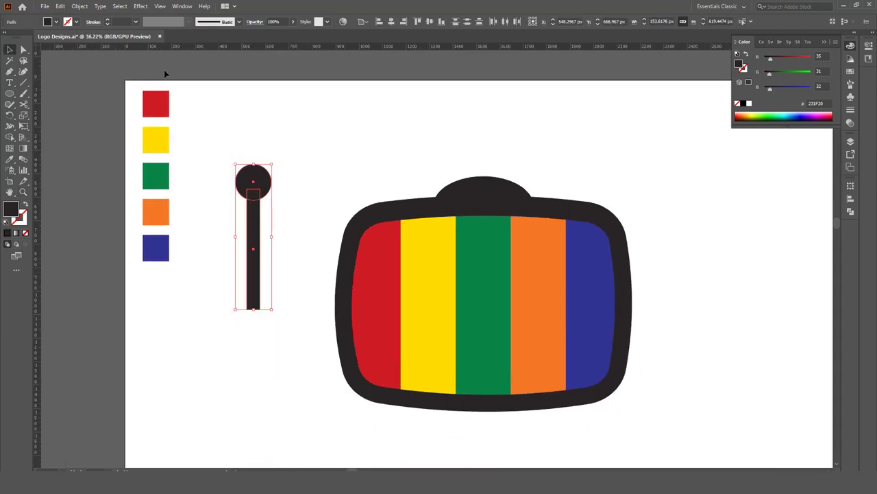
left_click(180, 6)
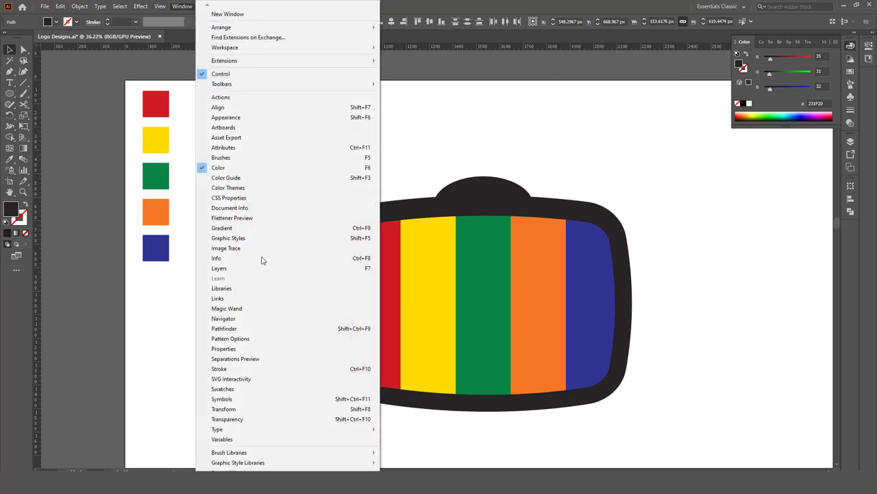
left_click(254, 328)
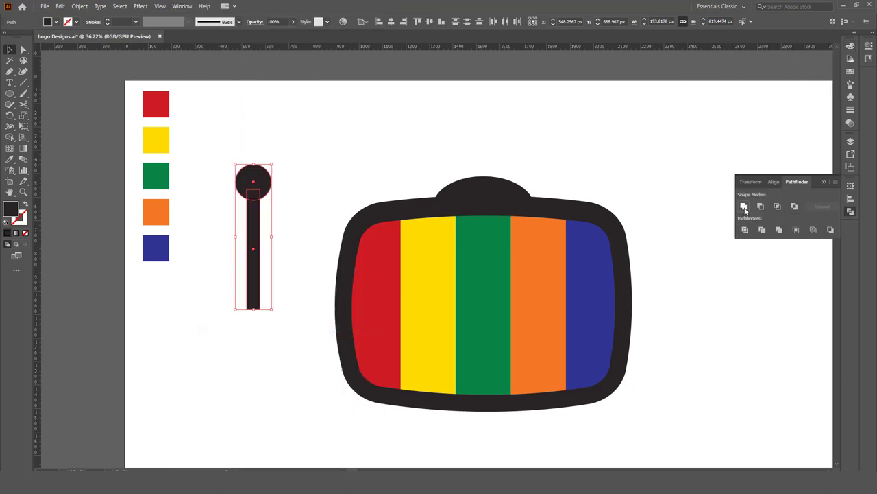
left_click(745, 206)
scroll(277, 178, "down", 1, "alt")
scroll(278, 178, "down", 1, "alt")
Tilt the antenna, shrink it to about half size and set it into the dome
left_click_drag(276, 167, 228, 171)
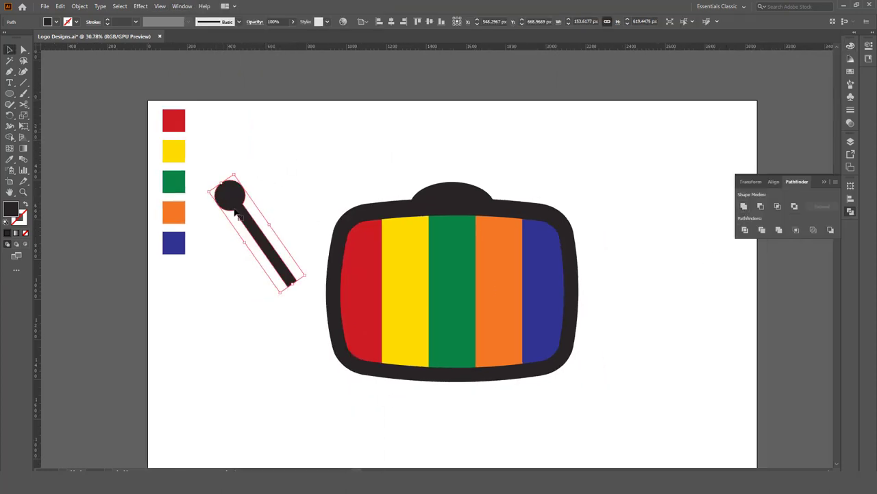
left_click_drag(260, 238, 445, 166)
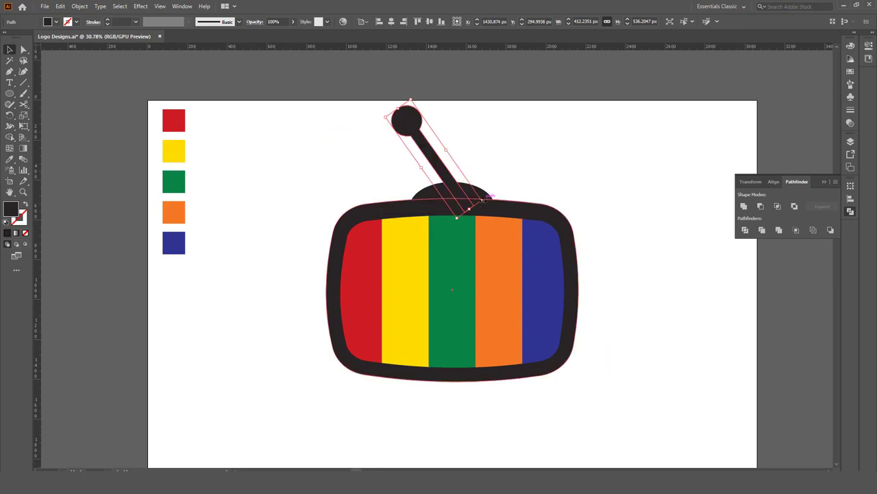
left_click_drag(486, 199, 467, 192)
scroll(466, 193, "up", 2, "alt")
scroll(407, 211, "up", 2, "alt")
scroll(400, 211, "up", 1, "alt")
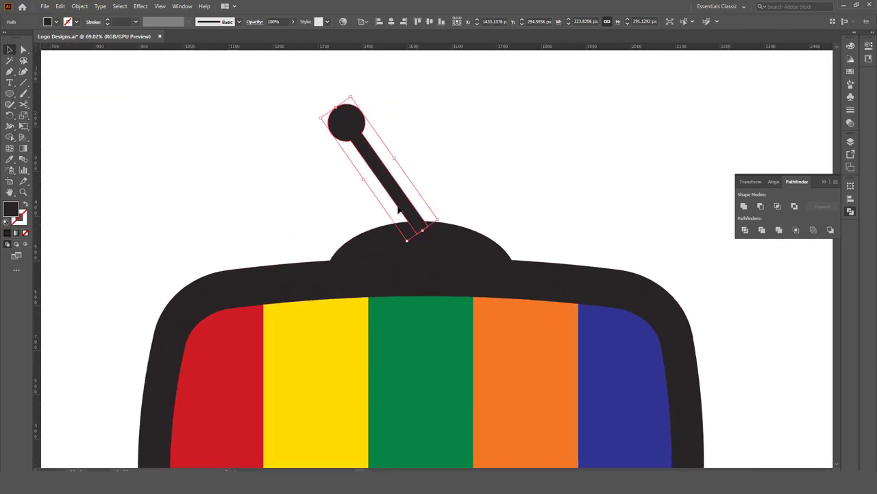
left_click_drag(398, 210, 406, 232)
scroll(294, 212, "down", 3, "alt")
scroll(447, 231, "up", 3, "alt")
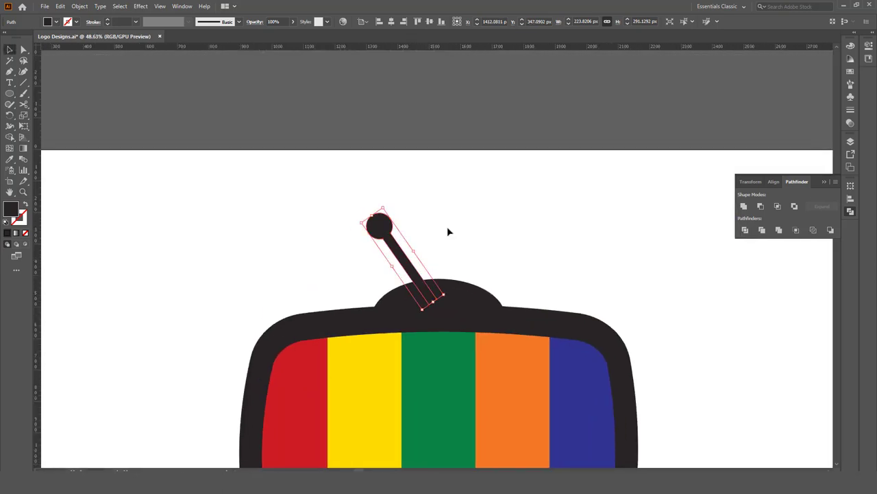
Paste a copy of the antenna in place and shift it to the right
left_click(61, 6)
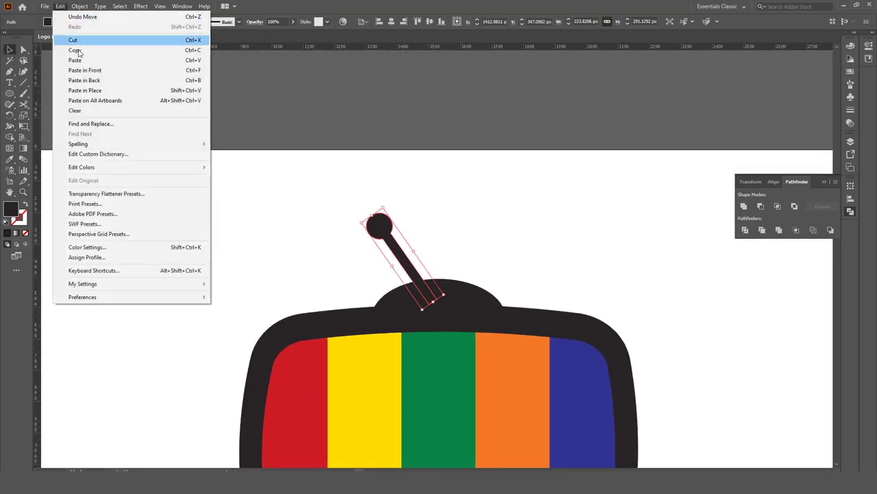
left_click(76, 50)
left_click(61, 7)
left_click(85, 90)
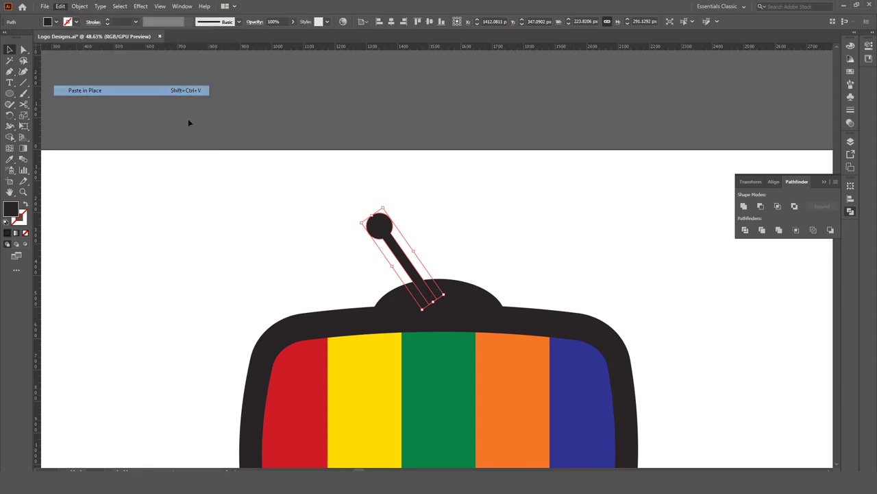
left_click_drag(377, 224, 459, 224)
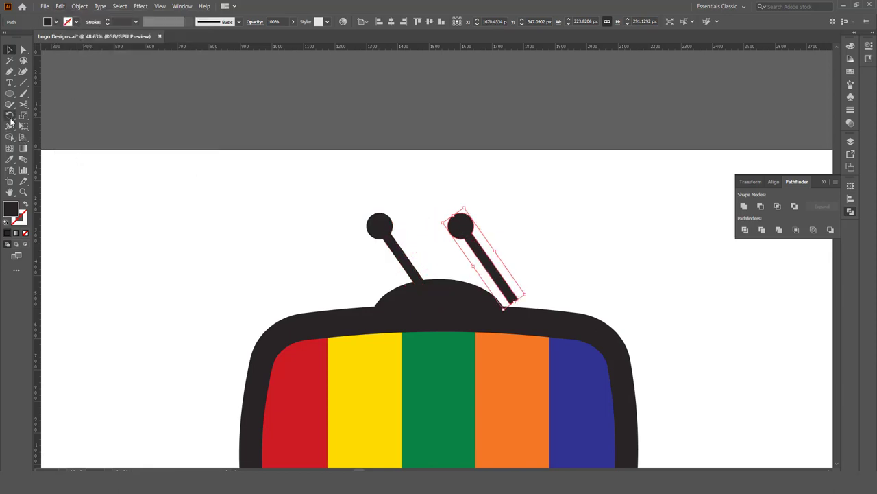
Mirror the antenna copy and shrink it into a shorter right-leaning antenna
left_click(10, 115)
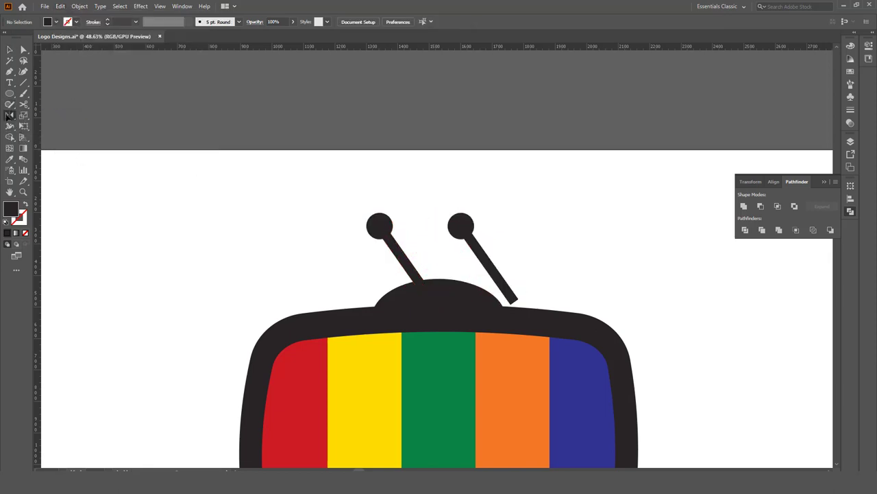
double_click(10, 115)
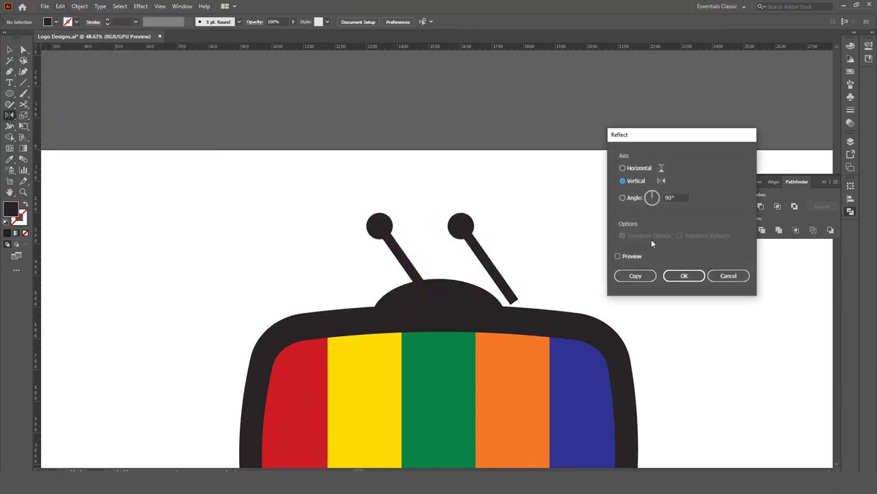
left_click(672, 277)
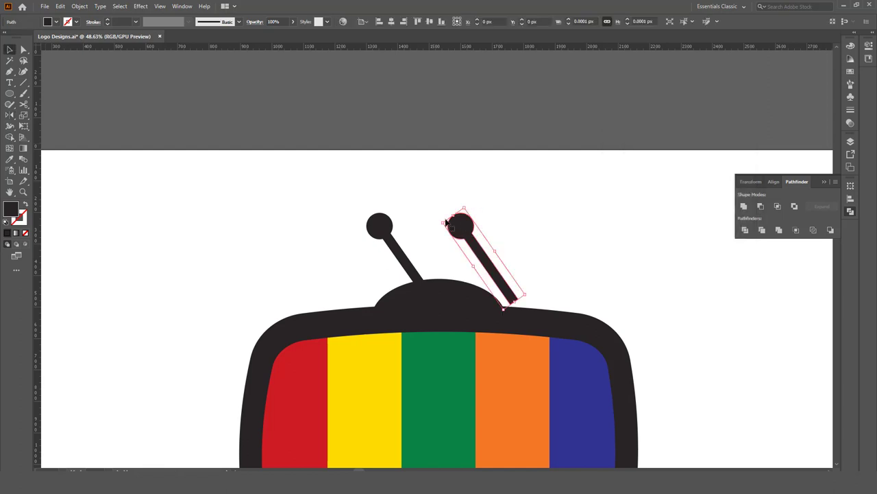
key("Escape")
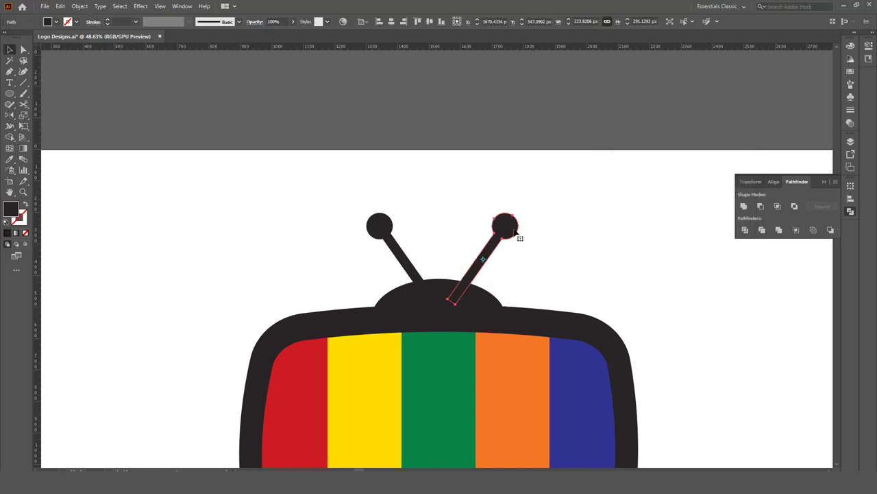
key("v")
mouse_move(523, 224)
left_mouse_down()
mouse_move(484, 248)
mouse_move(445, 301)
left_mouse_up()
left_click(511, 245)
key("z")
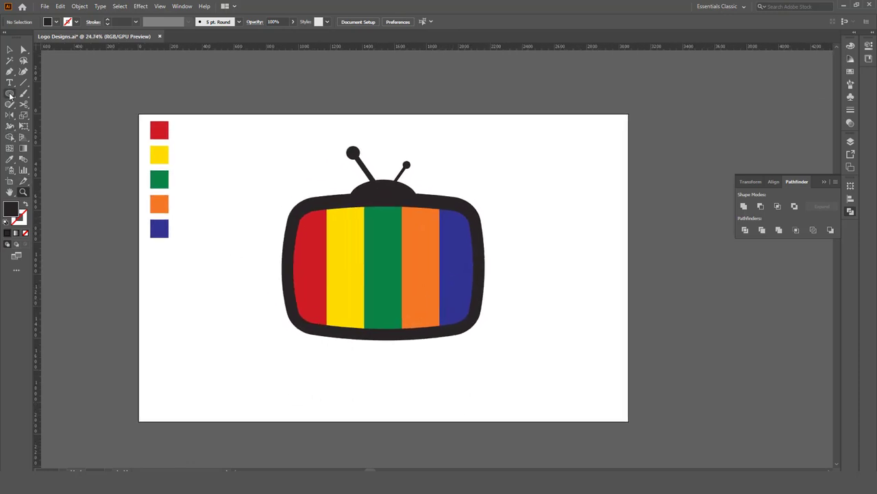
Draw a tilted rounded-rectangle leg below the TV and send it behind the body
left_click_drag(10, 94, 46, 98)
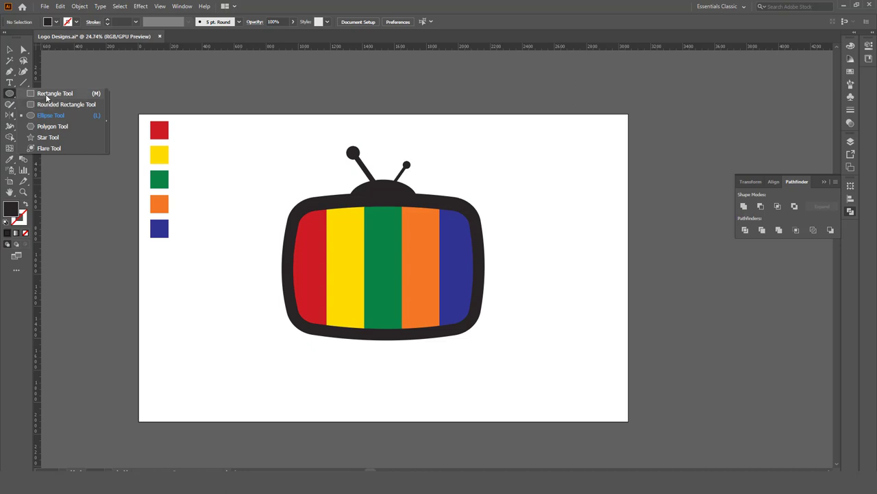
left_click(48, 105)
mouse_move(266, 338)
left_mouse_down()
mouse_move(289, 380)
mouse_move(368, 361)
mouse_move(348, 358)
mouse_move(362, 364)
left_mouse_up()
key("v")
key("z")
left_click(389, 380)
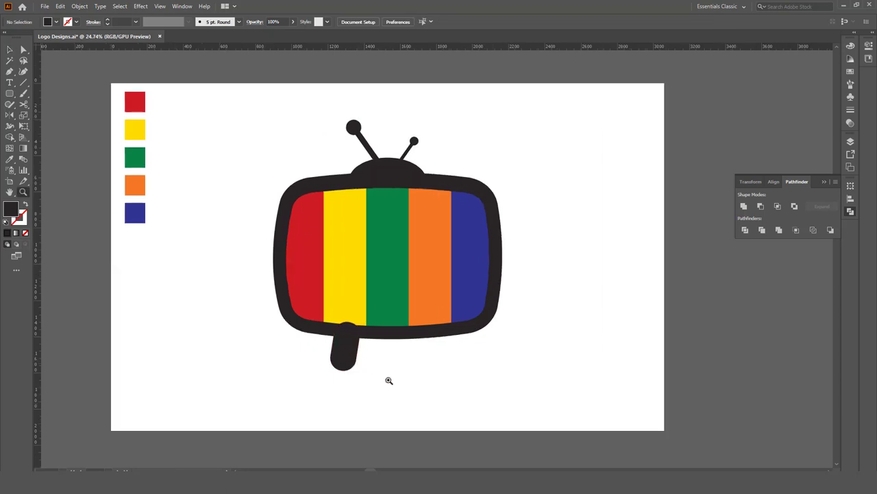
key("v")
left_click(342, 346)
right_click(352, 340)
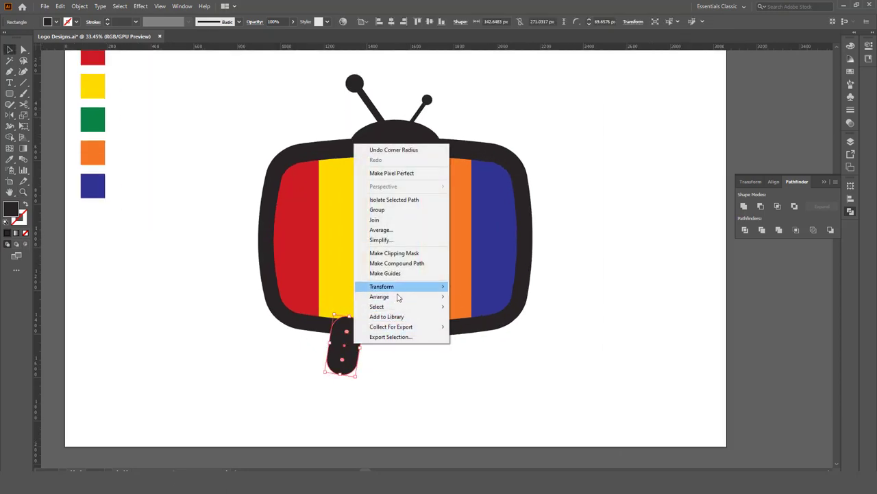
mouse_move(379, 296)
left_click(522, 327)
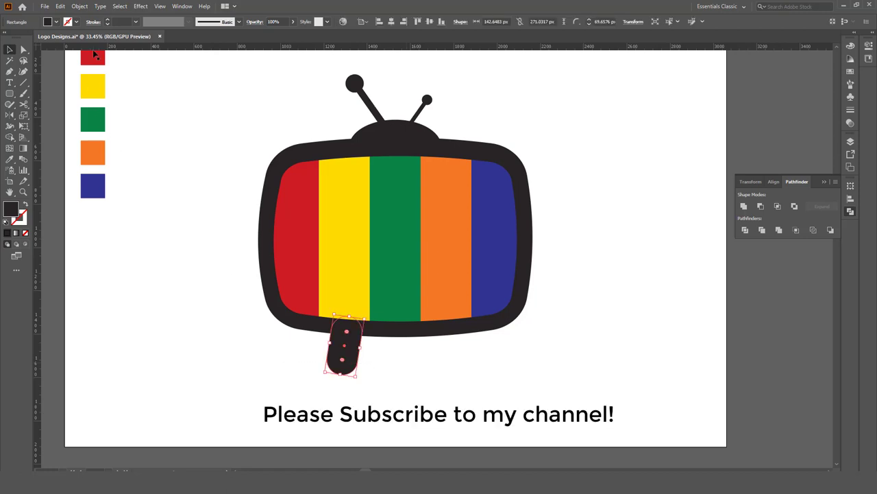
Mirror a copy of the leg under the TV's right side and group both legs
left_click(59, 7)
double_click(16, 115)
left_click(633, 277)
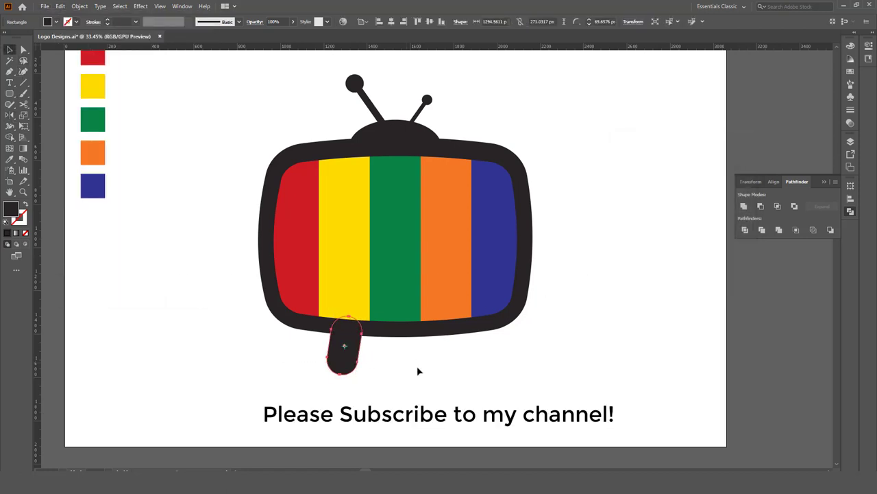
left_click_drag(344, 348, 460, 358)
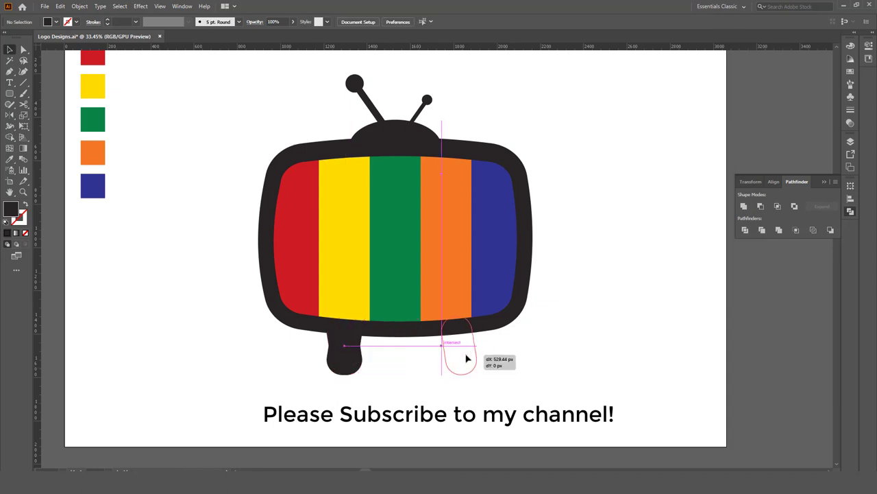
left_click(347, 355, "shift")
right_click(348, 353)
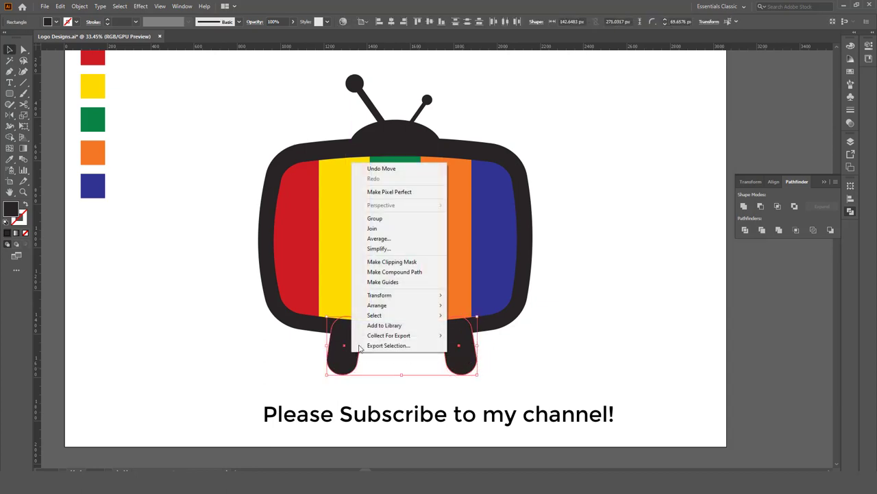
left_click(407, 219)
left_click(535, 335)
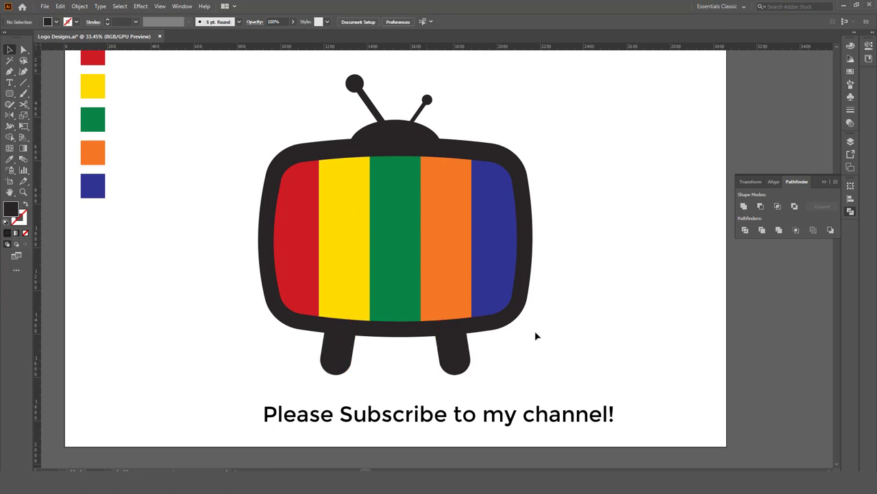
key("z")
scroll(394, 334, "down", 2)
scroll(507, 301, "up", 1)
Zoom in on the TV and select the group of screen stripes
key("v")
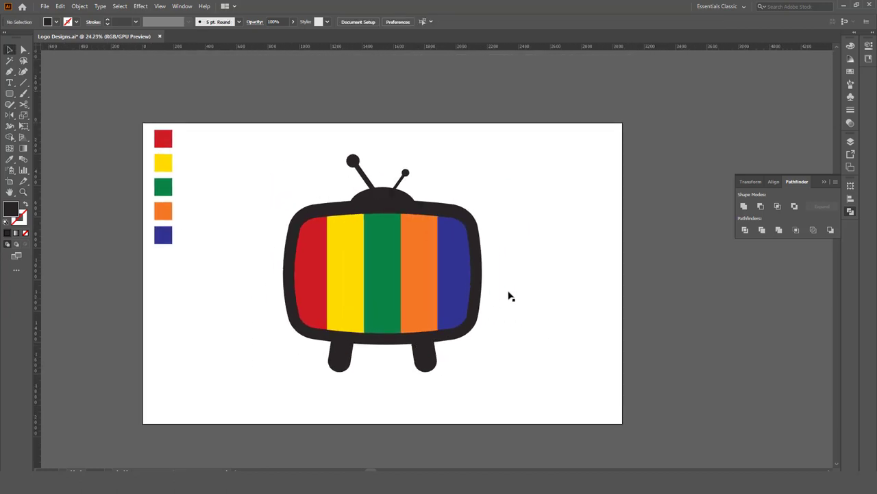
left_click_drag(535, 297, 545, 297)
key("z")
scroll(450, 276, "up", 3)
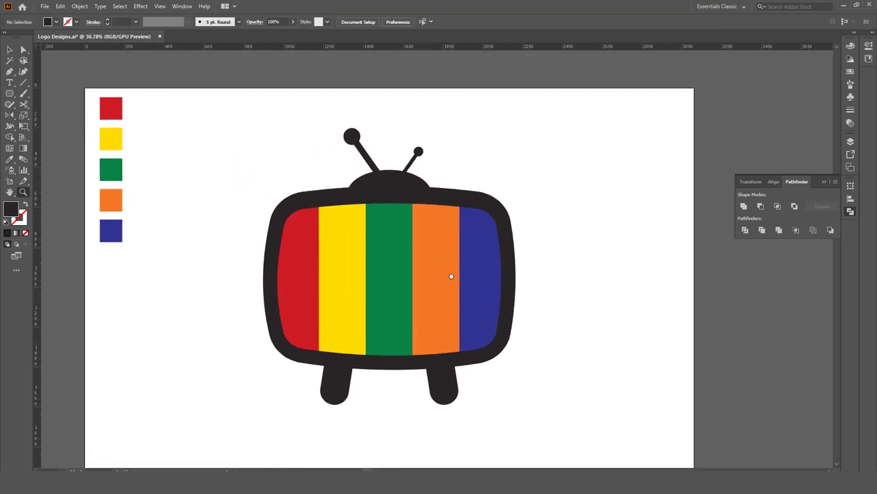
key("v")
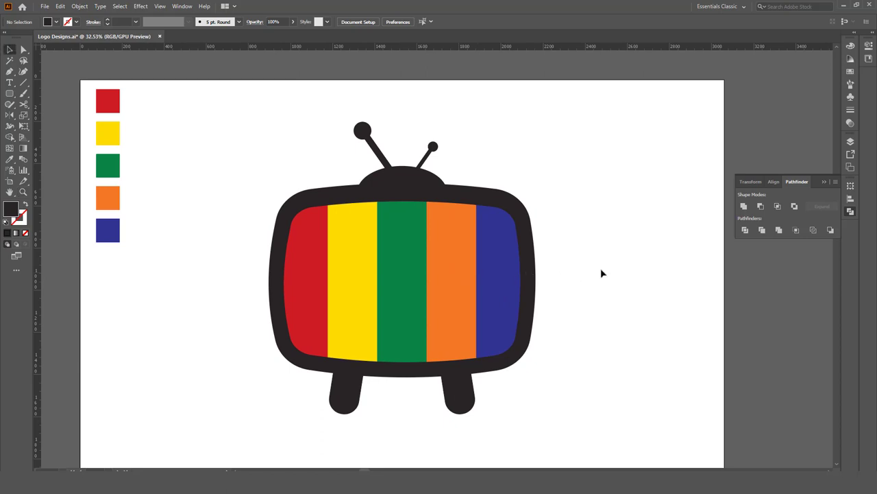
left_click(515, 257)
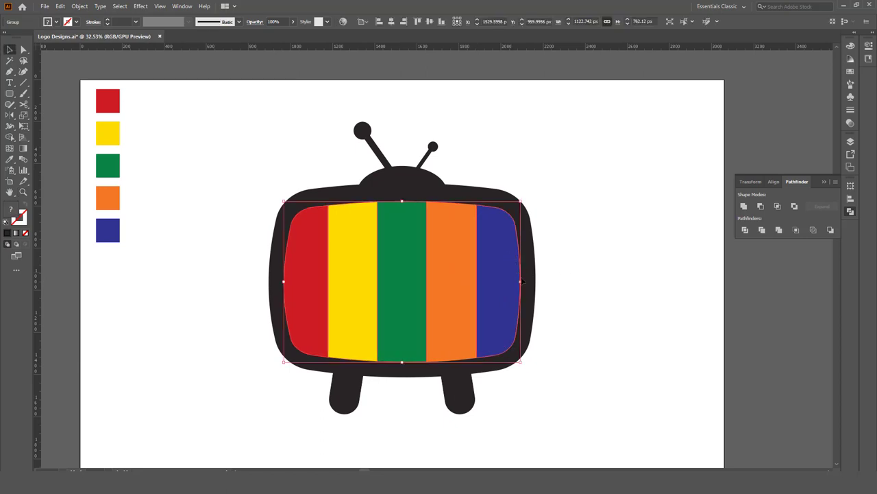
left_click_drag(522, 281, 535, 304)
key("ctrl+z")
Paste a copy of the stripes in place, unite it into one shape and fill it white
left_click(60, 6)
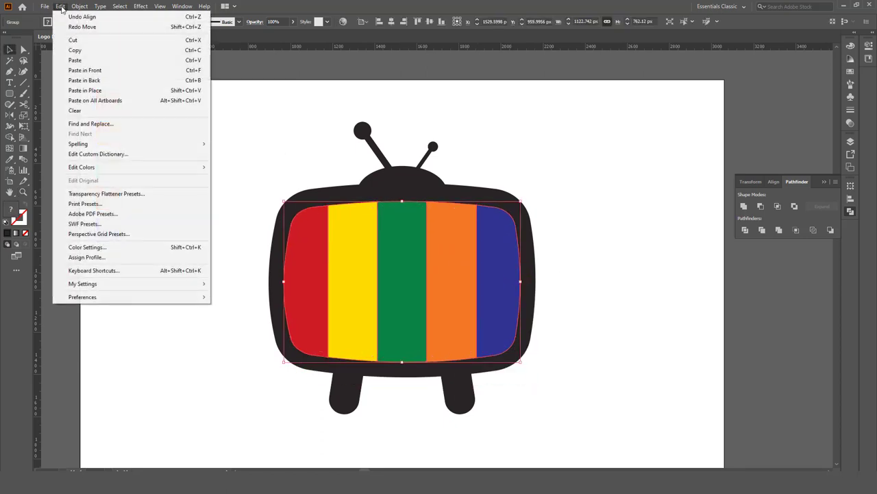
left_click(74, 50)
left_click(61, 6)
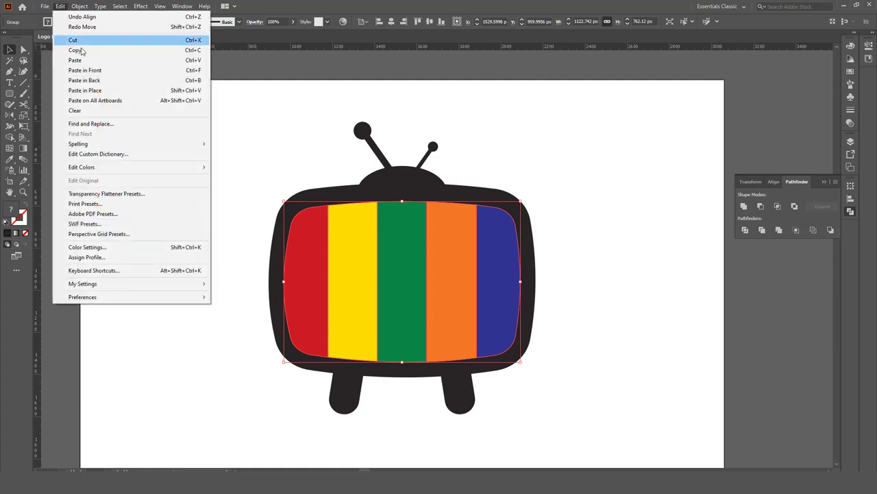
left_click(89, 90)
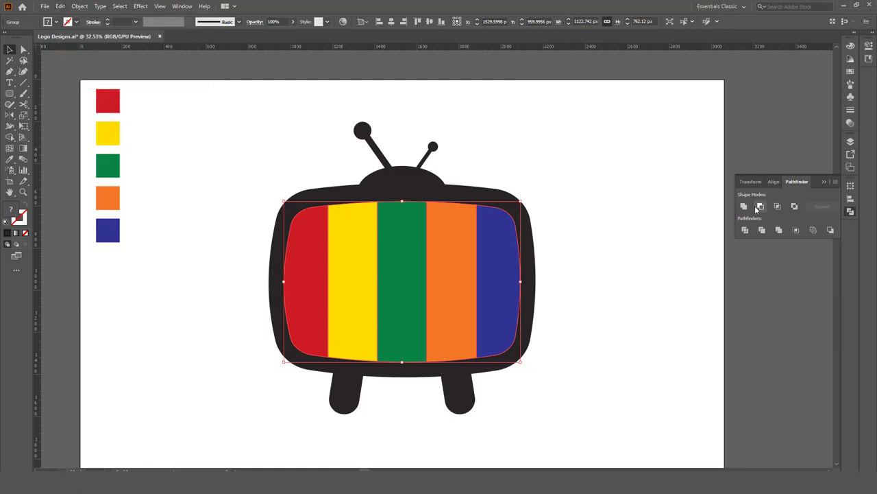
left_click(745, 207)
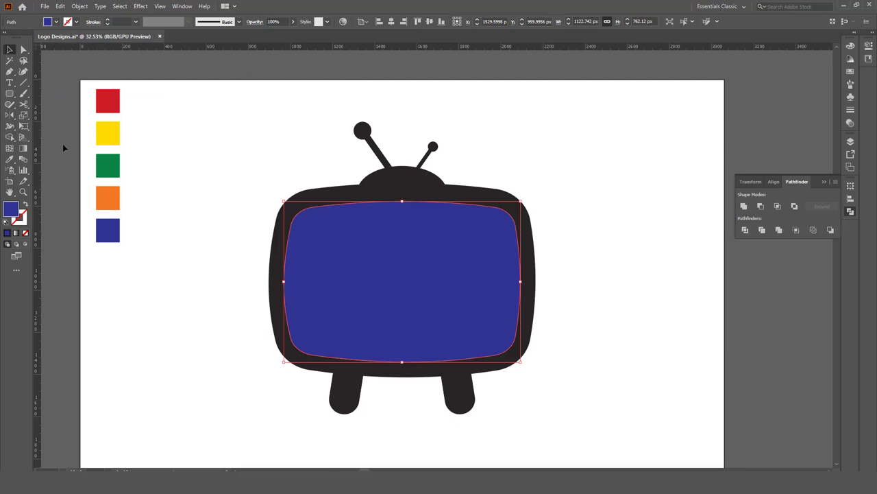
left_click(13, 158)
left_click(180, 143)
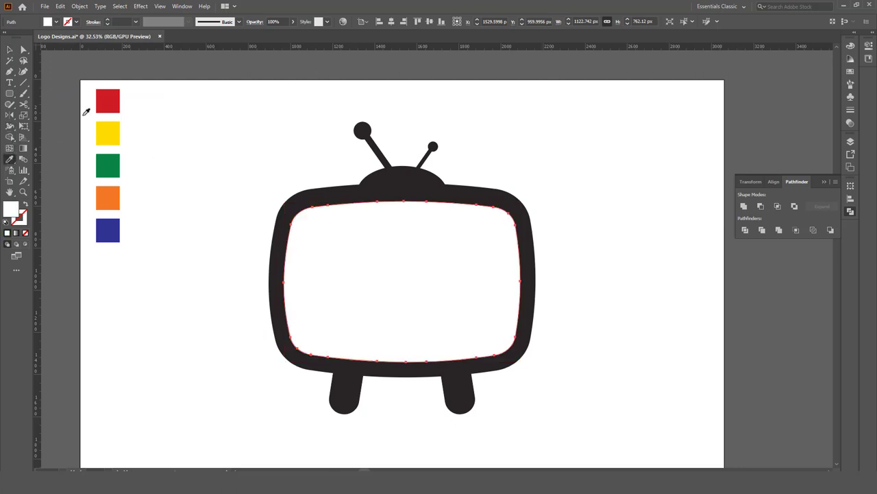
Draw a large ellipse spanning the top of the TV
left_click(11, 51)
left_click(9, 93)
left_click(48, 116)
left_click_drag(220, 133, 610, 281)
Nudge the ellipse left and intersect it with the white screen shape
key("v")
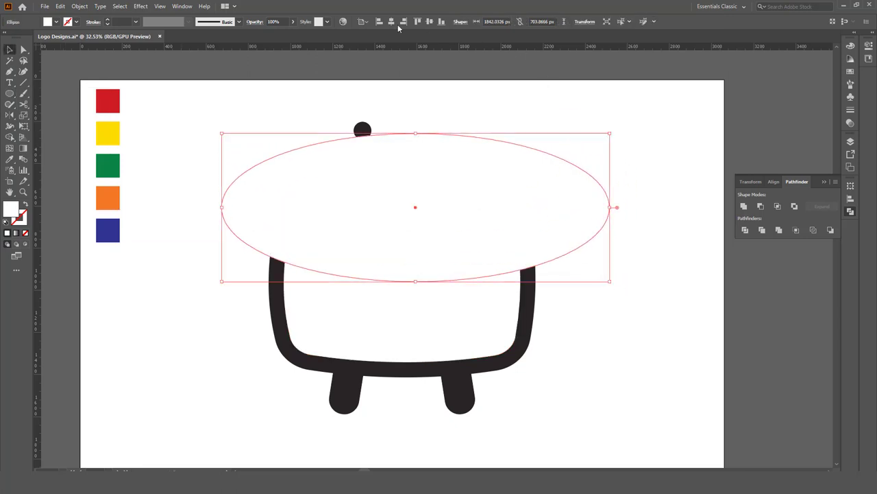
left_click_drag(569, 184, 556, 183)
left_click(656, 171)
left_click(579, 223)
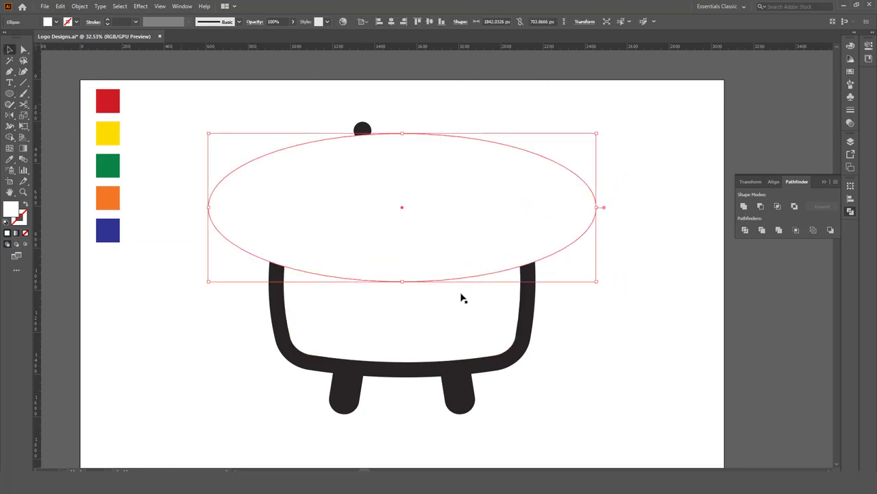
left_click(473, 303, "shift")
left_click(779, 207)
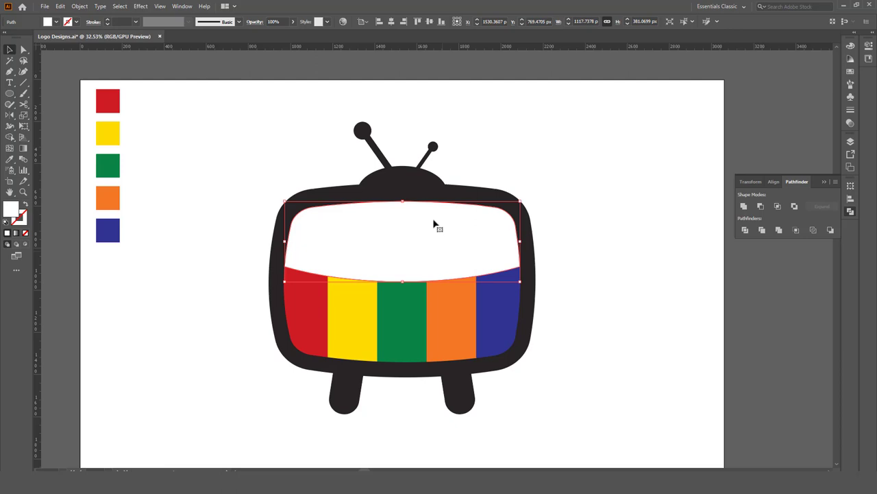
Set the highlight's opacity to about 20% in the Transparency panel
left_click(182, 6)
left_click(243, 418)
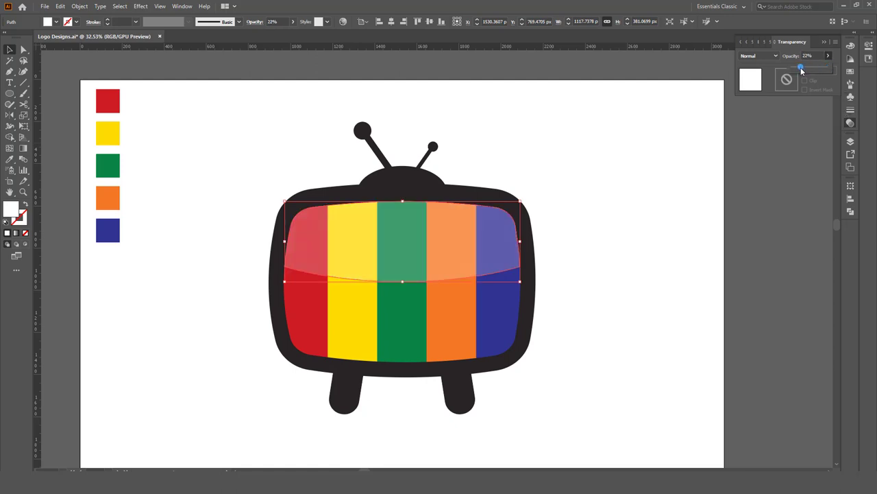
left_click_drag(801, 70, 796, 71)
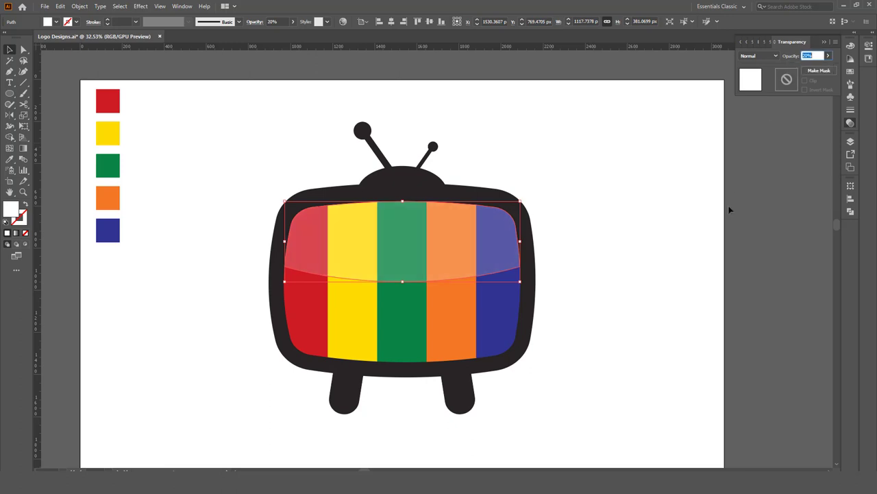
left_click(674, 281)
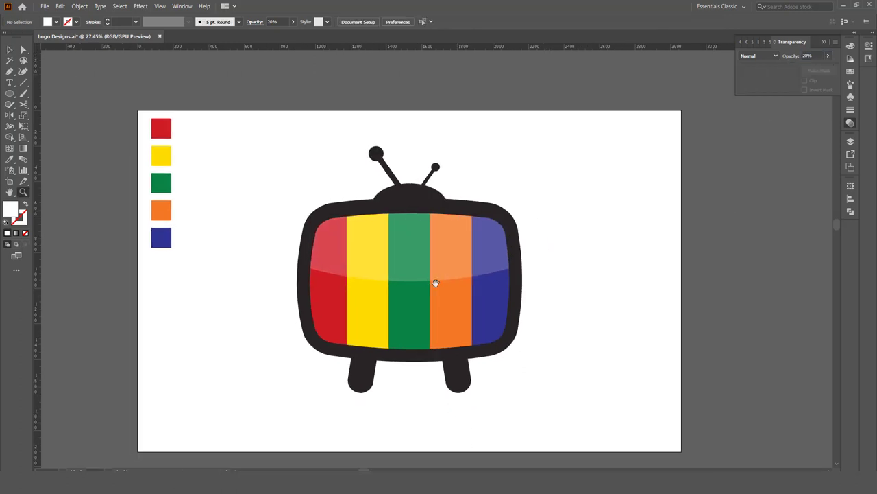
mouse_move(462, 275)
left_mouse_down()
mouse_move(448, 300)
mouse_move(460, 302)
left_mouse_up()
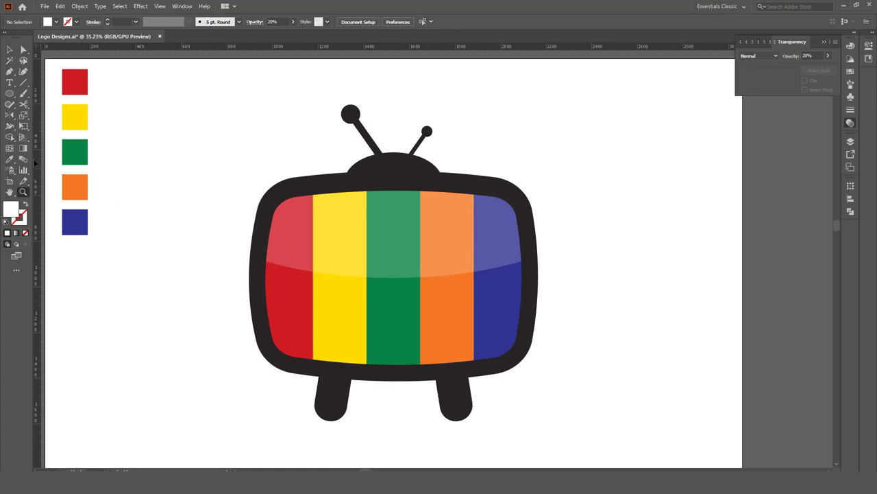
left_click(10, 96)
left_click(55, 91)
Draw a small black square with no outline and rotate it 45° into a diamond
left_click_drag(106, 255, 159, 307)
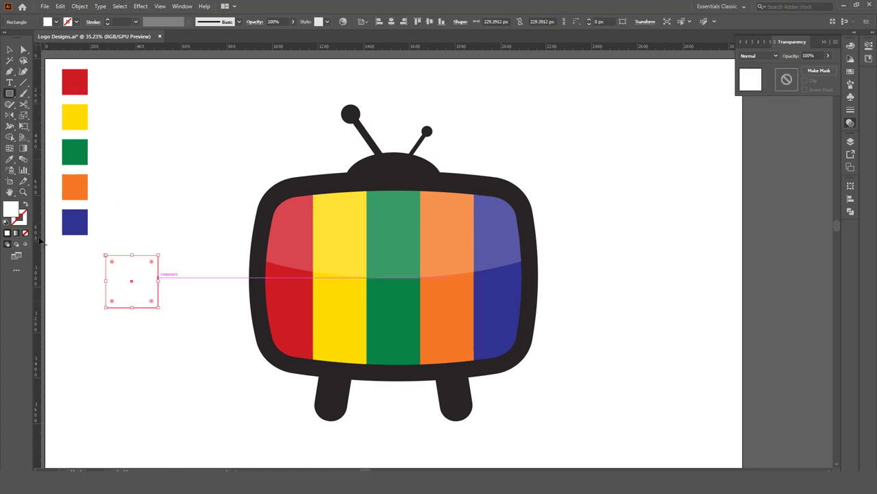
key("d")
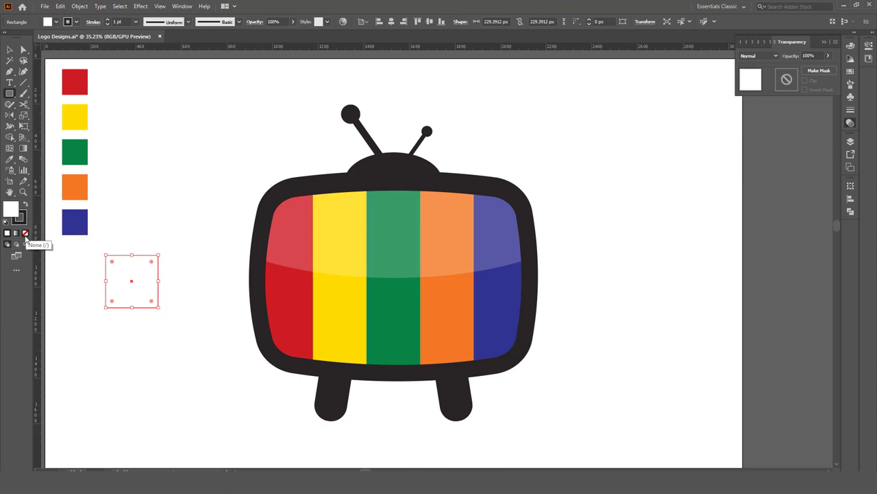
left_click(25, 233)
key("shift+x")
key("v")
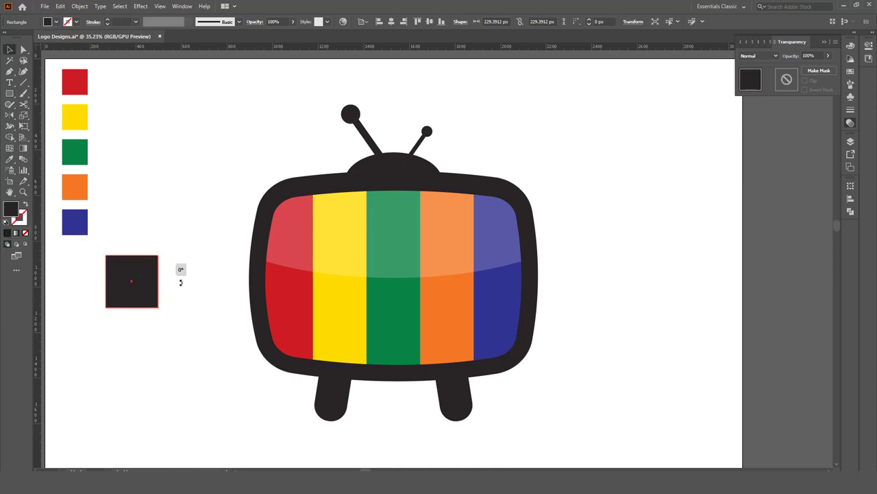
mouse_move(180, 281)
left_mouse_down()
mouse_move(190, 295)
mouse_move(275, 291)
left_mouse_up()
Draw a tall rectangle over the diamond and apply Pathfinder Minus Front
left_click(9, 94)
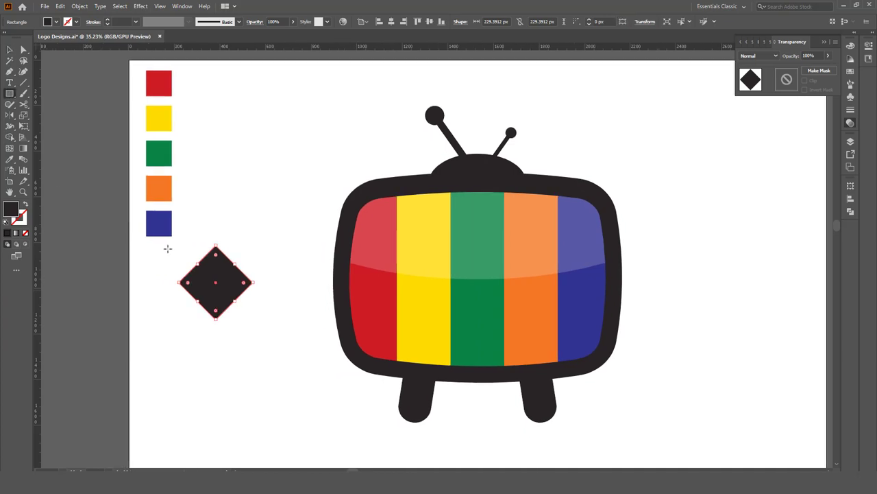
left_click_drag(161, 224, 214, 358)
key("v")
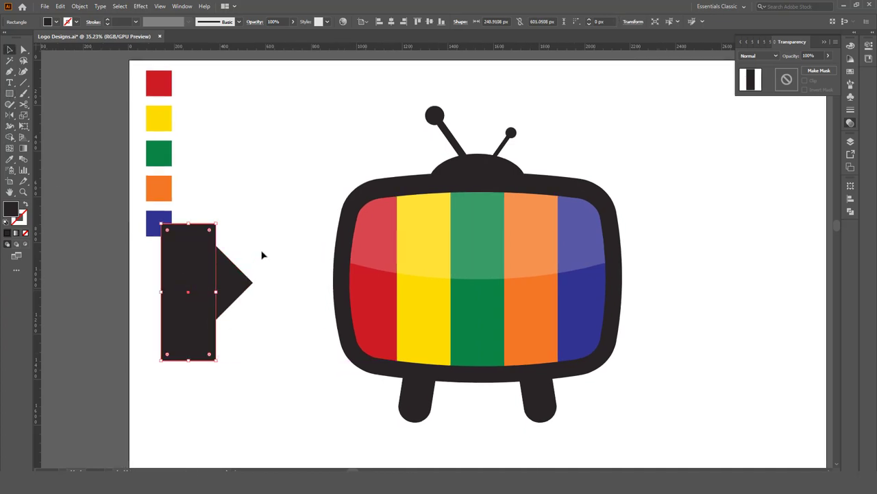
left_click_drag(260, 254, 188, 342)
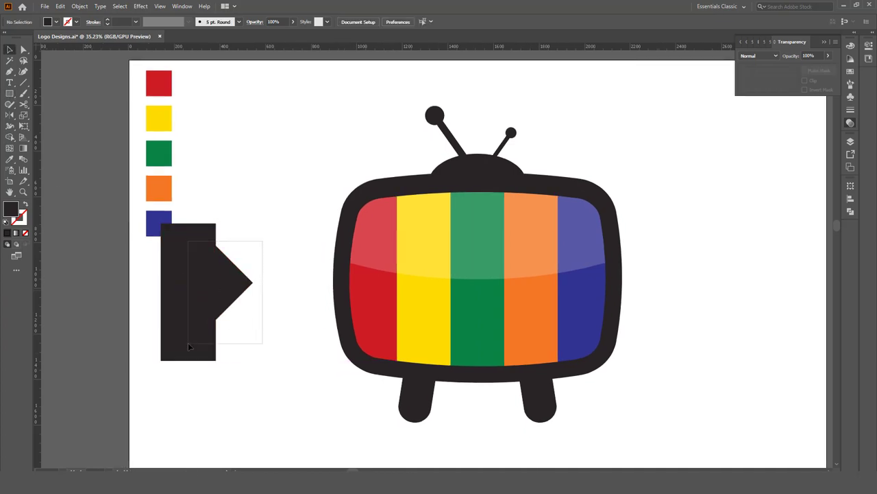
left_click(183, 7)
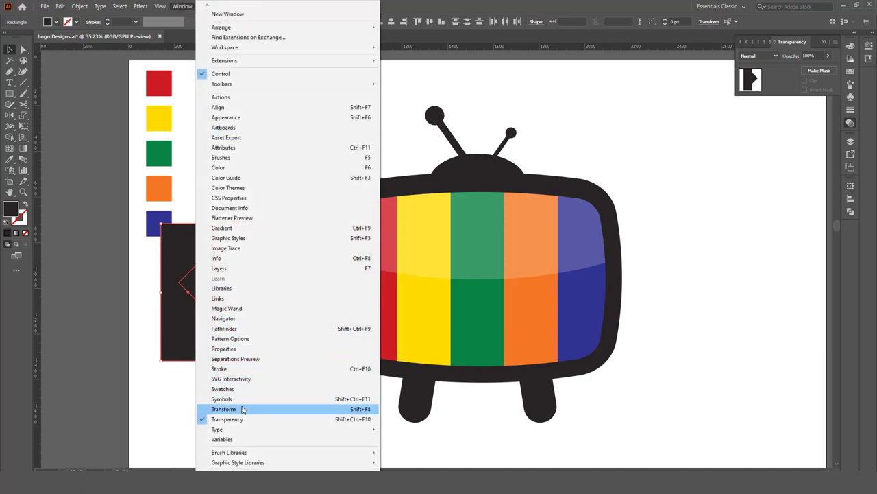
left_click(257, 328)
left_click(760, 205)
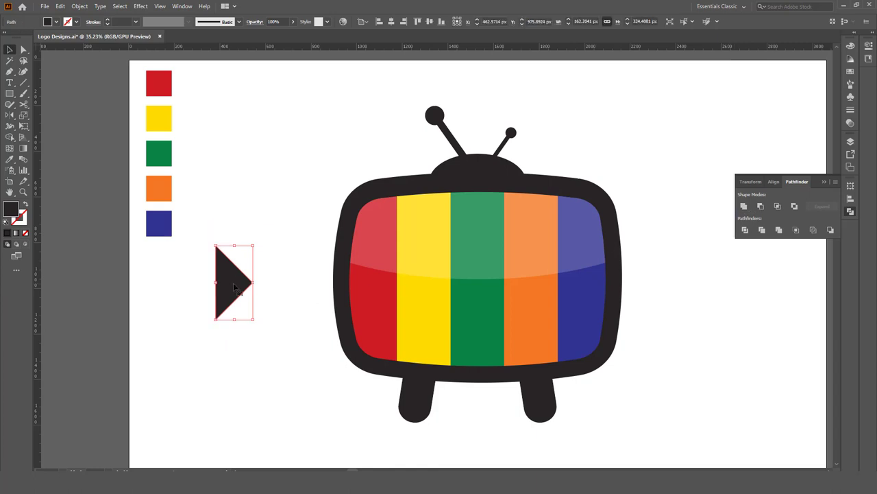
Shorten the triangle and centre it horizontally and vertically on the artboard
left_click_drag(234, 284, 259, 281)
left_click_drag(259, 316, 258, 294)
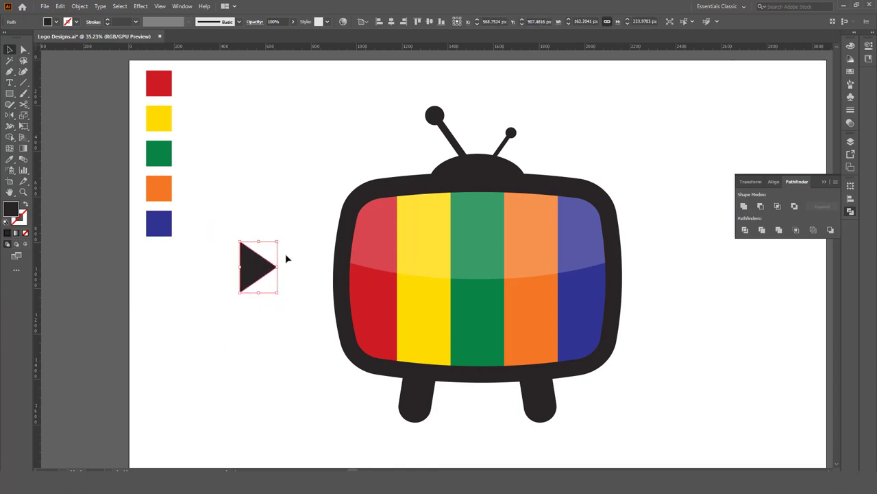
left_click(392, 22)
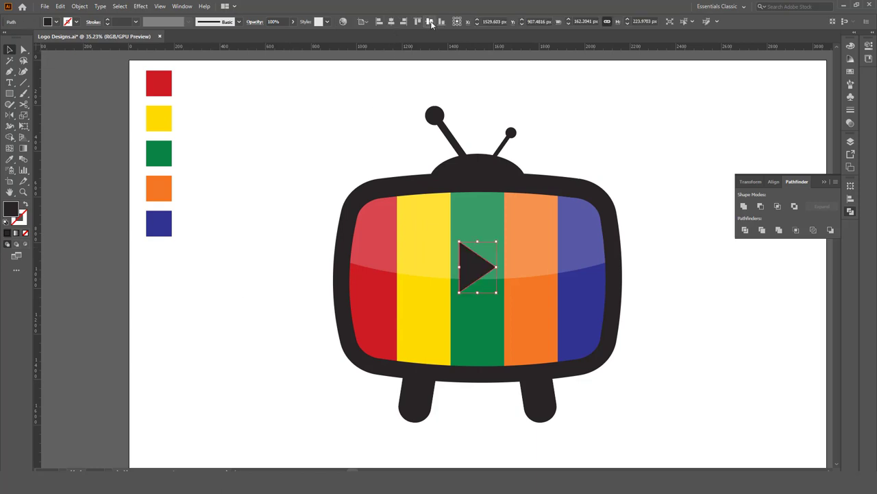
left_click(430, 22)
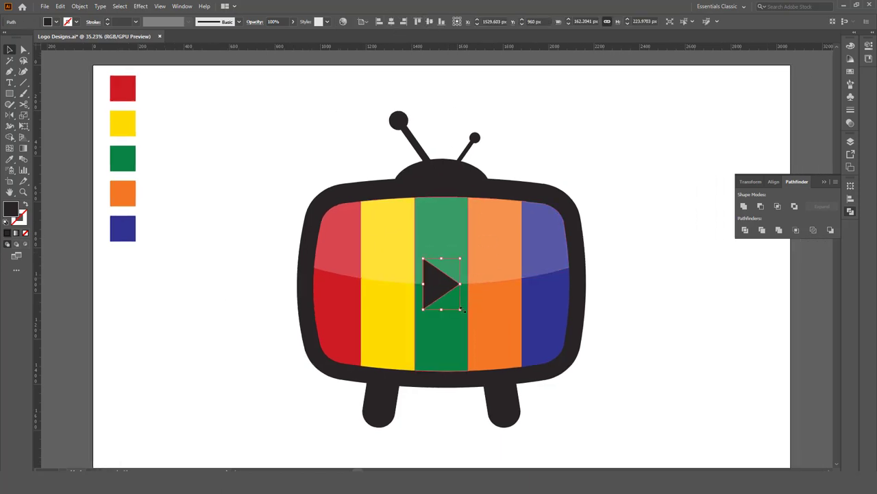
Enlarge and widen the triangle, then sample white as its fill
left_click_drag(461, 310, 472, 326)
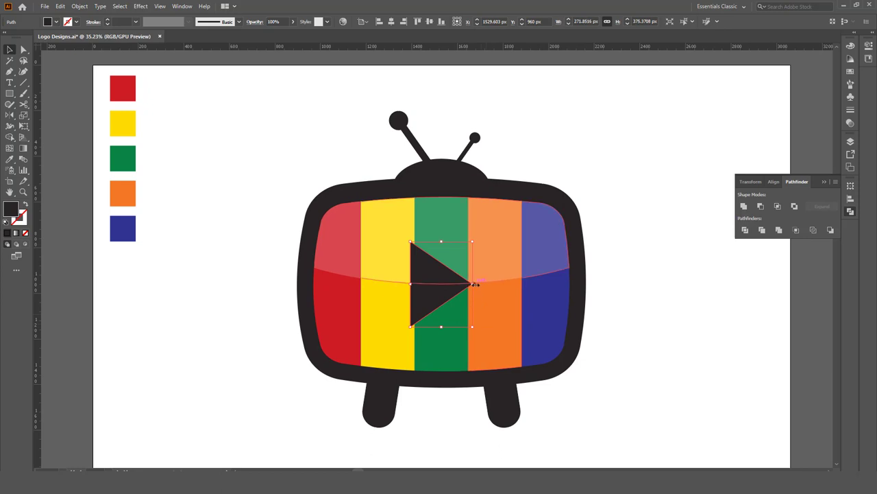
left_click_drag(473, 284, 483, 284)
scroll(409, 300, "down", 1)
scroll(409, 300, "up", 2)
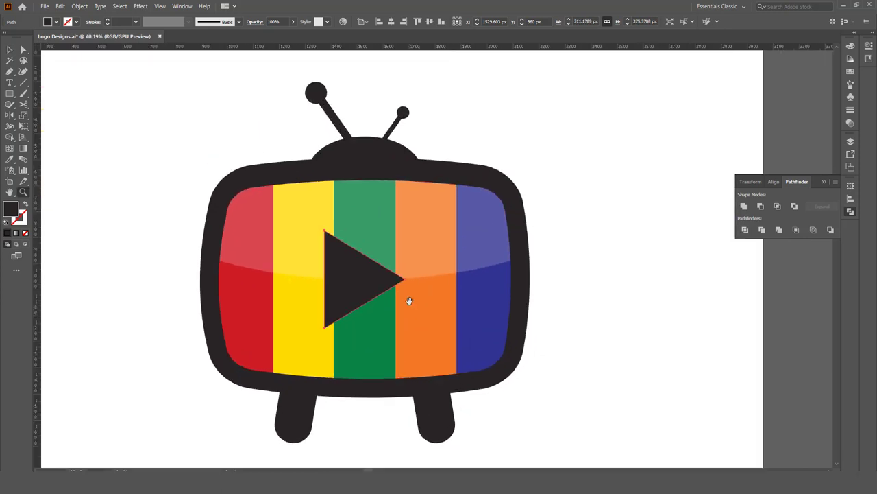
scroll(409, 300, "up", 1)
scroll(400, 280, "down", 1)
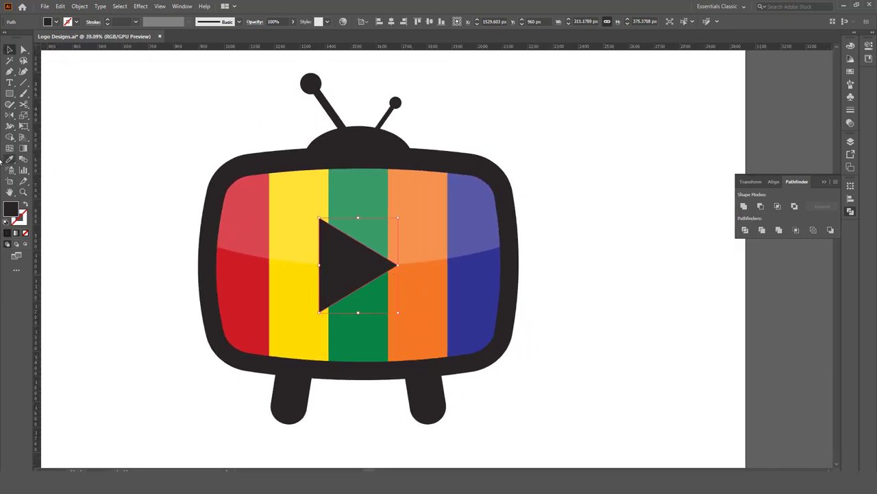
left_click(10, 159)
left_click(606, 244)
key("v")
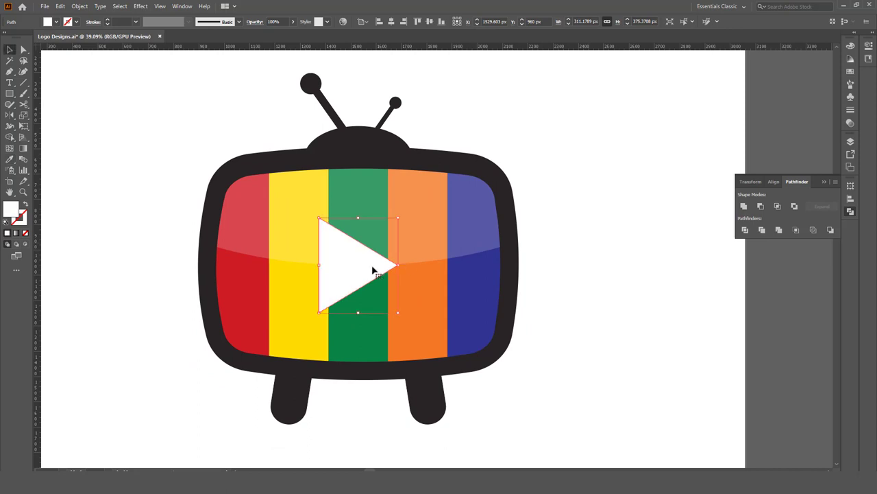
Make an inward offset copy of the white play triangle with Object > Path > Offset Path
left_click(25, 217)
left_click(10, 159)
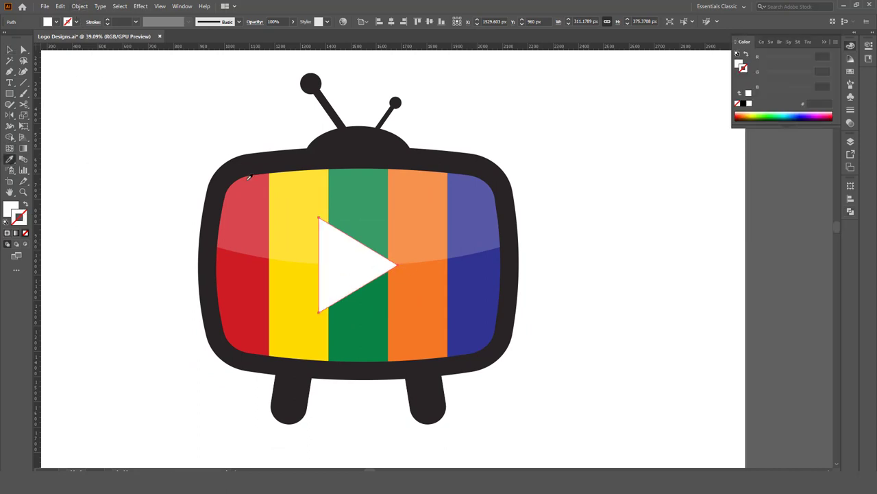
key("v")
left_click(79, 6)
mouse_move(89, 224)
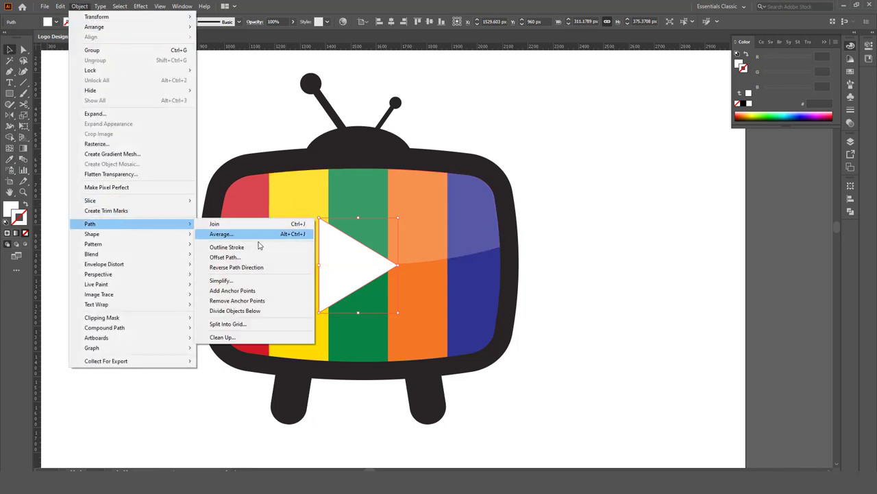
left_click(236, 257)
scroll(540, 206, "up", 10)
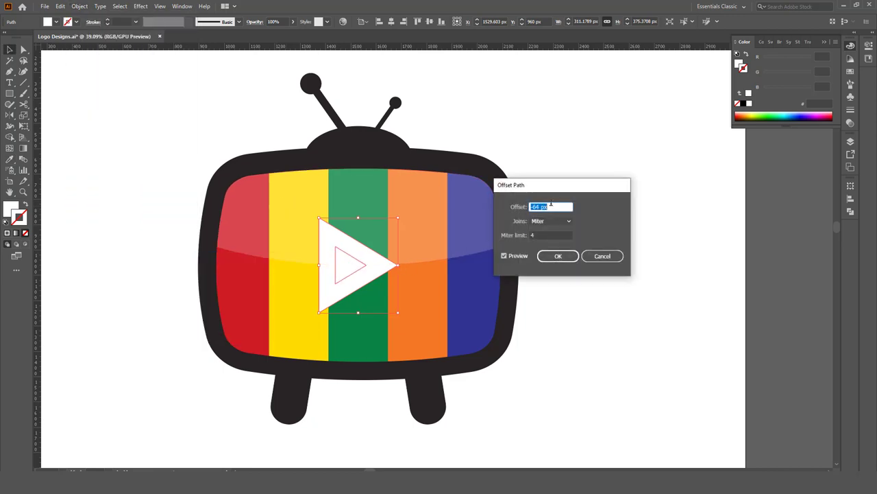
scroll(548, 204, "up", 12)
scroll(550, 203, "up", 20)
scroll(551, 203, "up", 3)
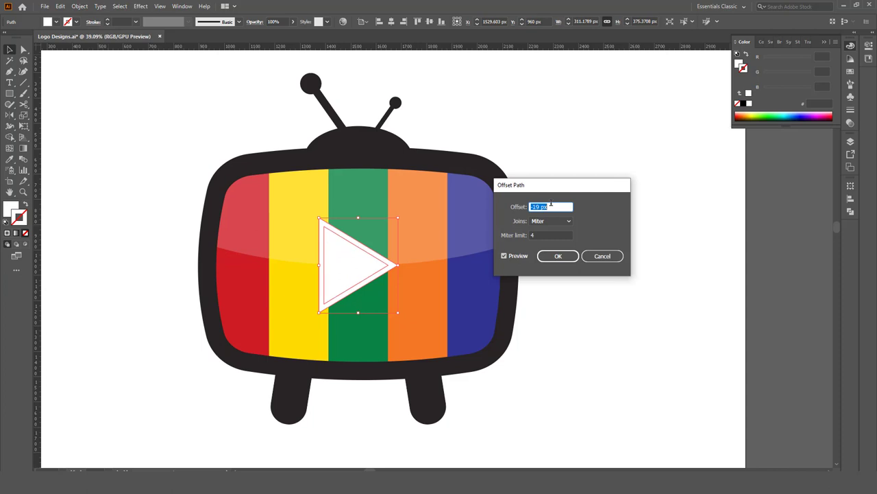
left_click(556, 261)
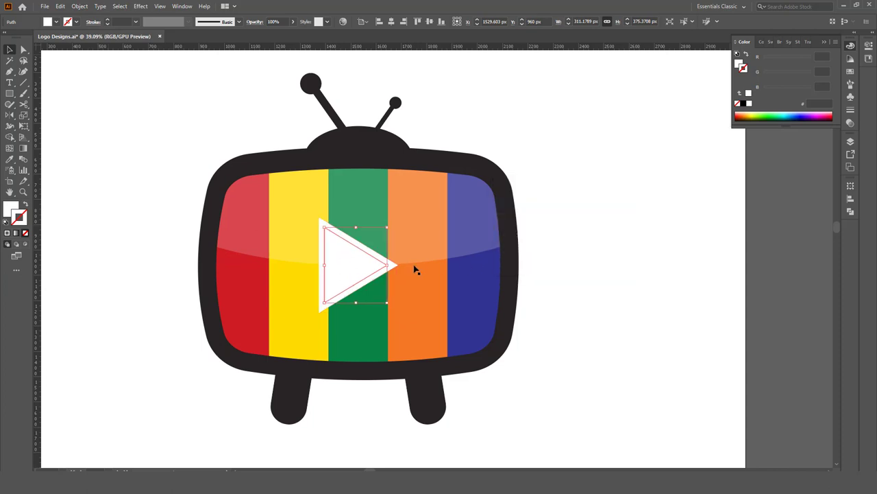
Colour the outer offset shape with the dark grey sampled from the TV
left_click(9, 159)
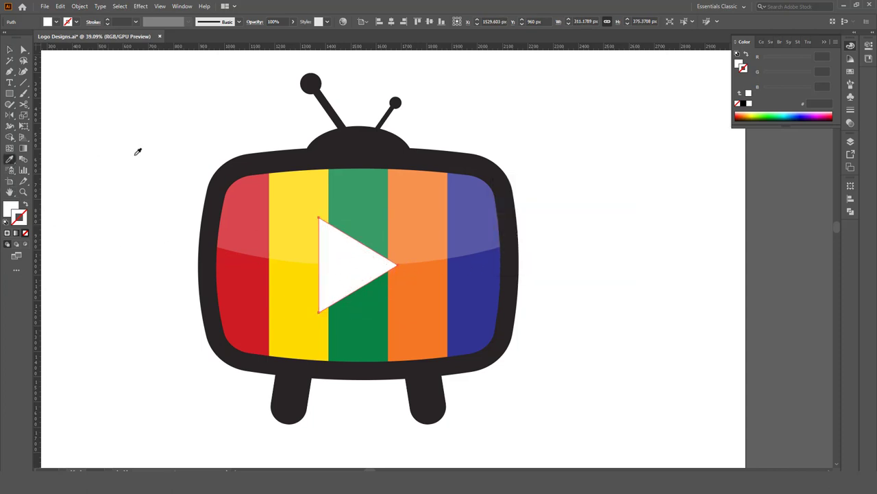
left_click(335, 144)
key("v")
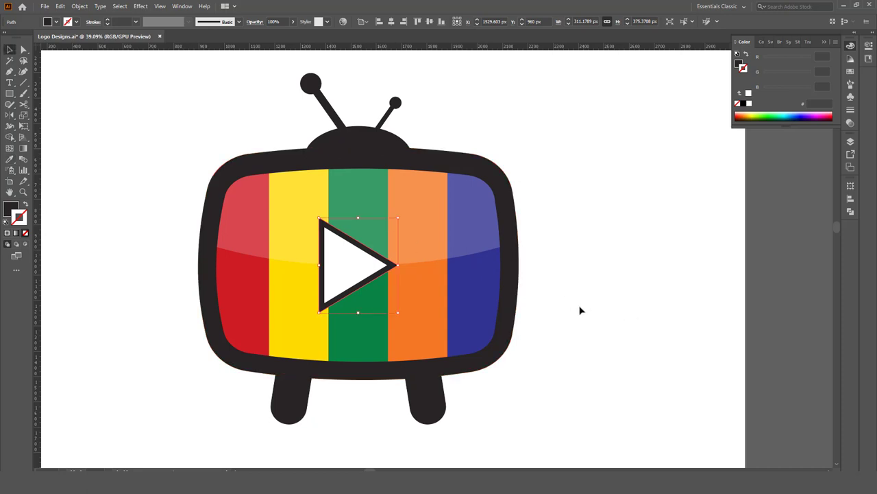
left_click(580, 309)
Round the triangle's corners by dragging its live-corner widgets
left_click(355, 268)
key("a")
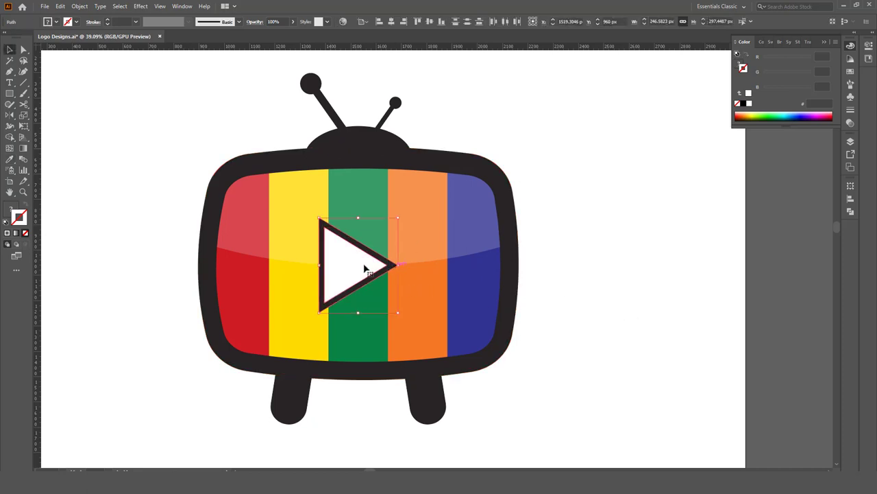
scroll(362, 260, "up", 1)
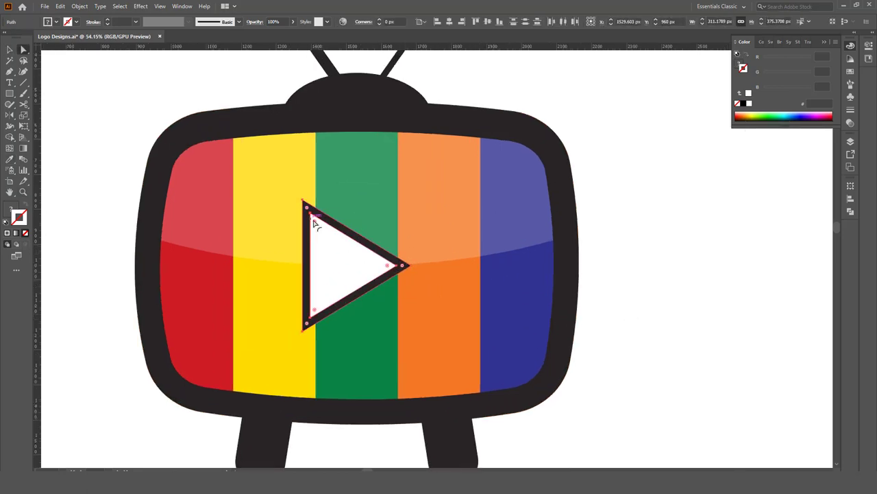
left_click_drag(316, 228, 319, 232)
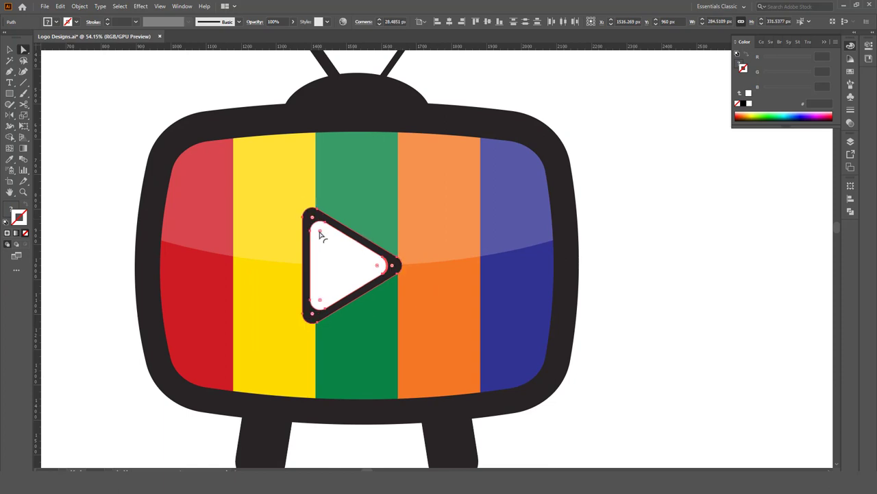
left_click(639, 319)
key("ctrl+0")
key("z")
left_click_drag(440, 288, 445, 298)
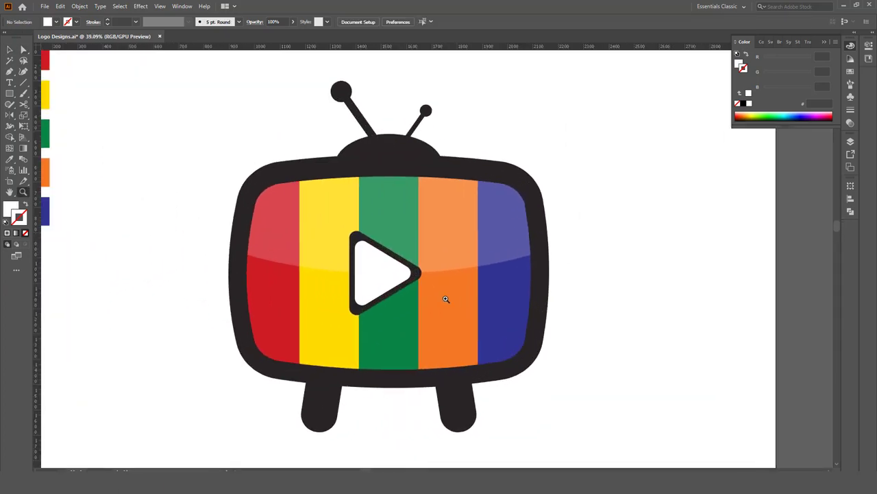
Undo the black offset triangle sitting behind the play icon
key("v")
left_click(399, 275)
key("ctrl+z")
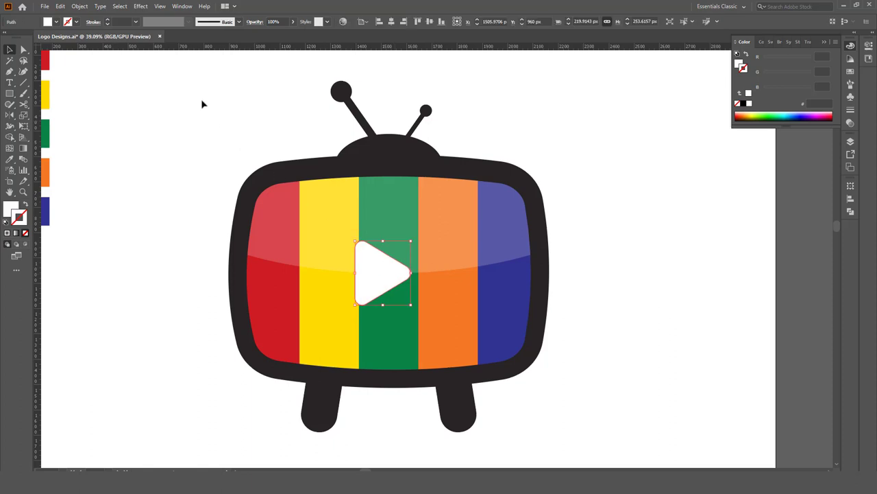
Reapply Offset Path to the white play triangle and select the resulting path
left_click(83, 6)
mouse_move(90, 223)
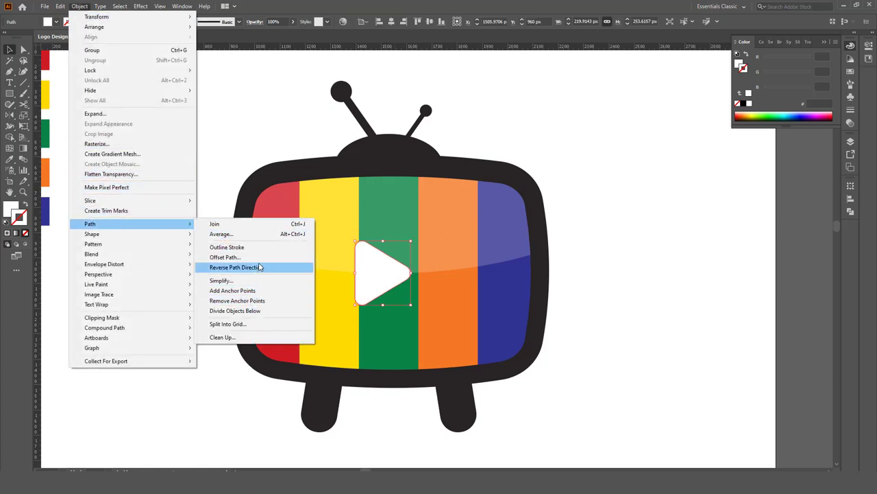
left_click(225, 257)
left_click(568, 258)
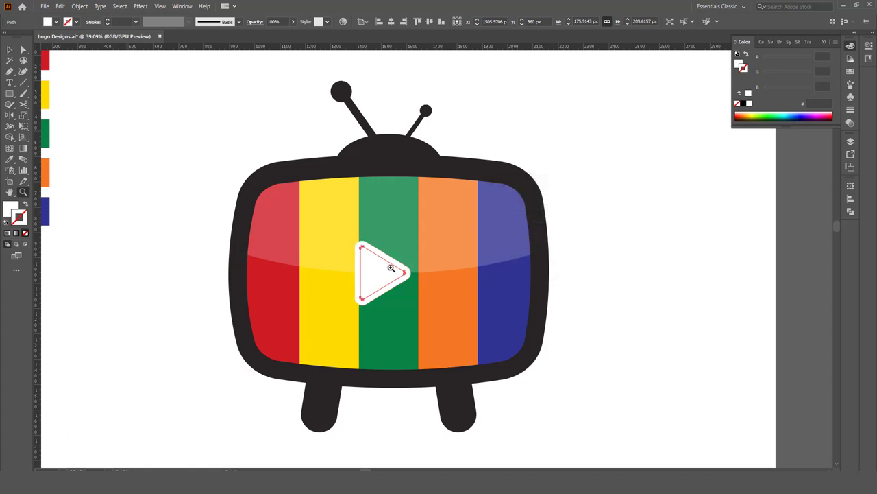
scroll(390, 265, "up", 2)
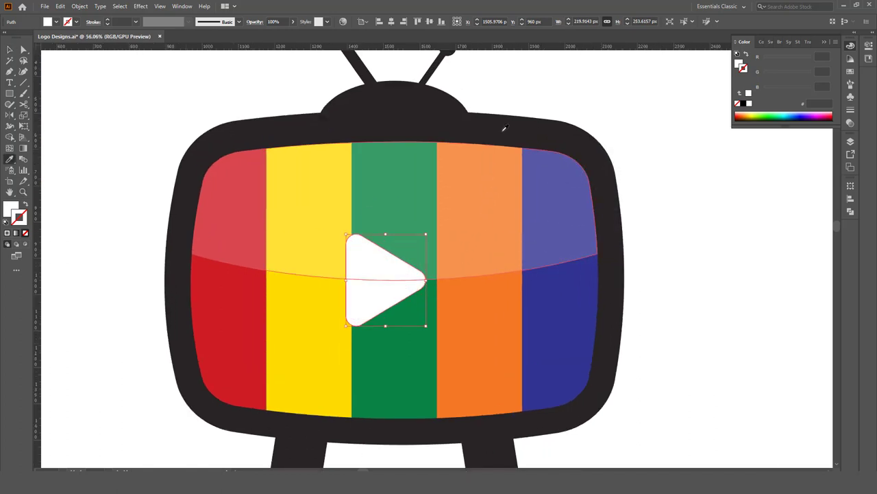
scroll(504, 127, "down", 2)
scroll(515, 253, "up", 2)
key("v")
left_click(370, 254)
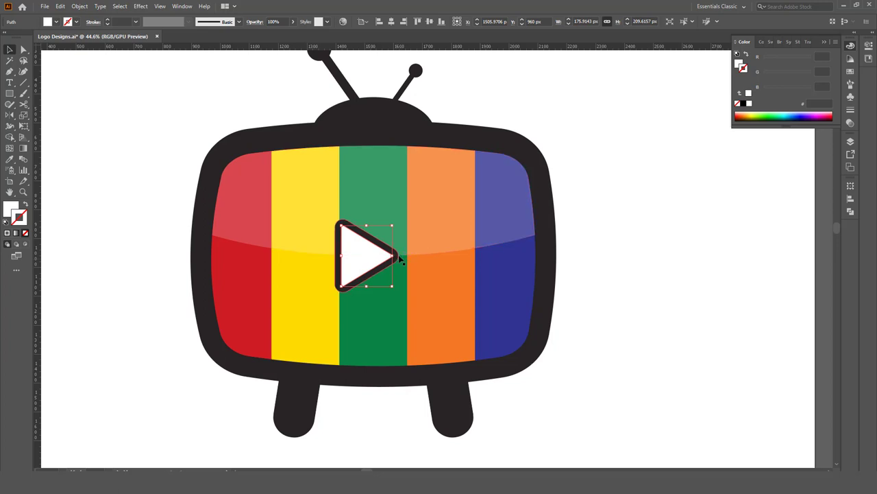
Select the whole TV logo, centre it vertically on the artboard and scale it up
left_click(336, 275, "alt")
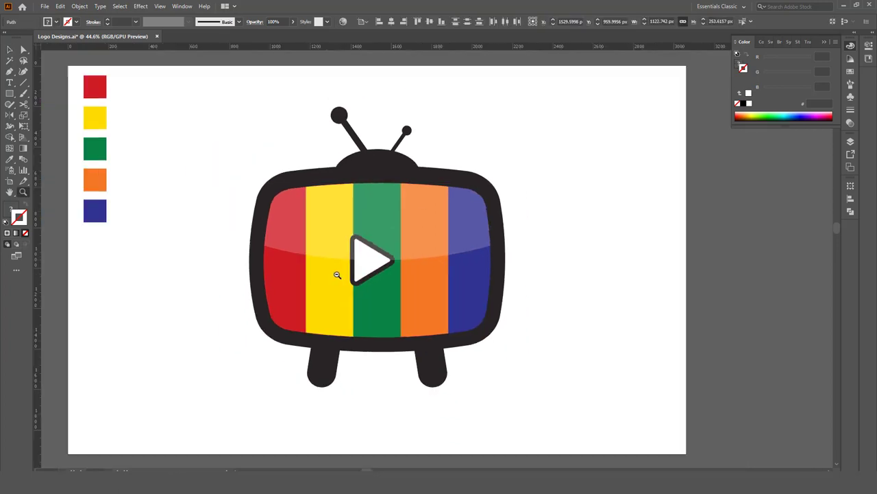
left_click(523, 204)
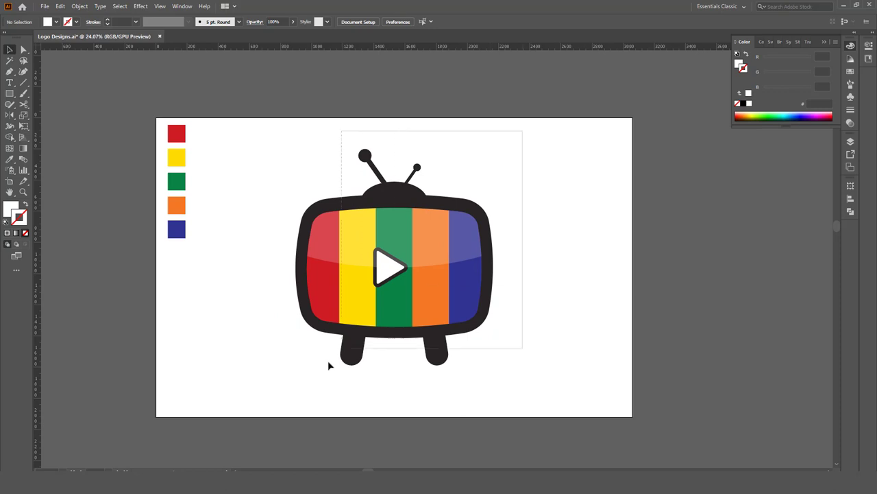
left_click_drag(328, 366, 298, 378)
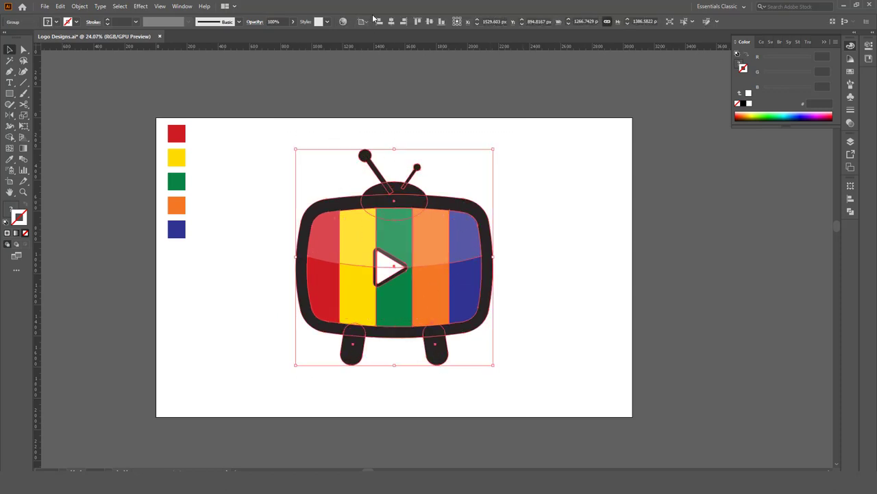
left_click(430, 21)
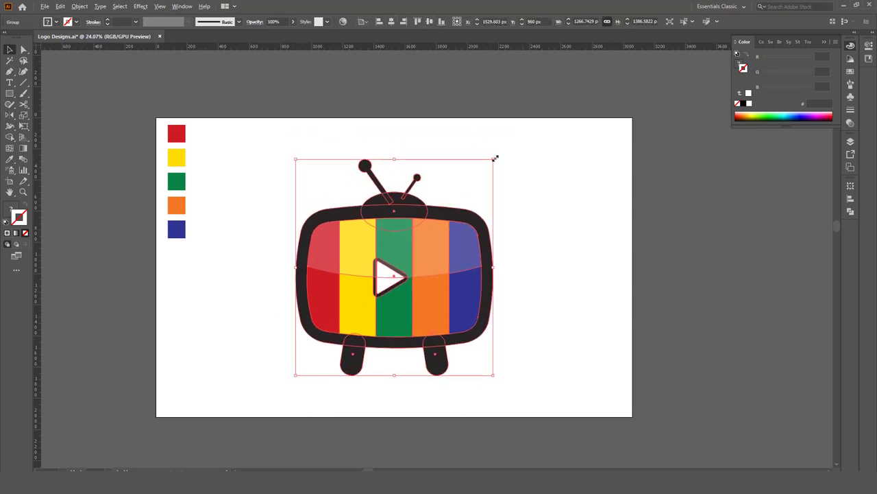
left_click_drag(496, 158, 533, 137)
left_click(578, 206)
key("z")
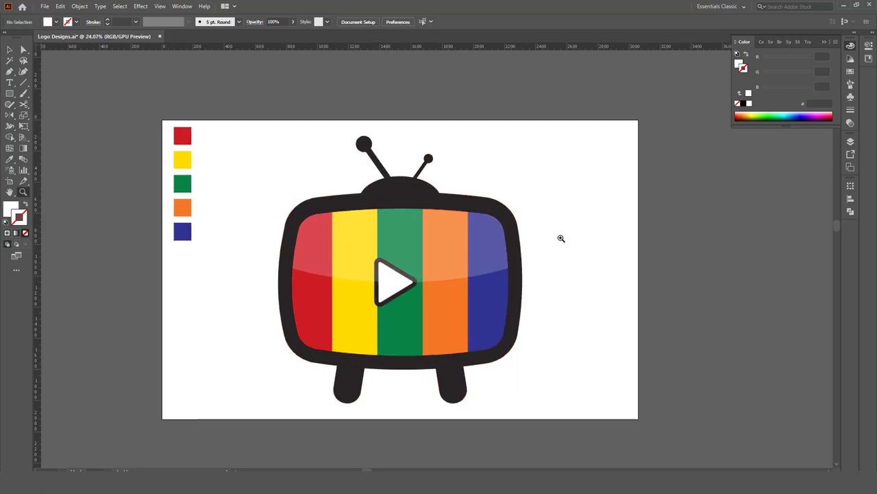
left_click_drag(561, 238, 616, 251)
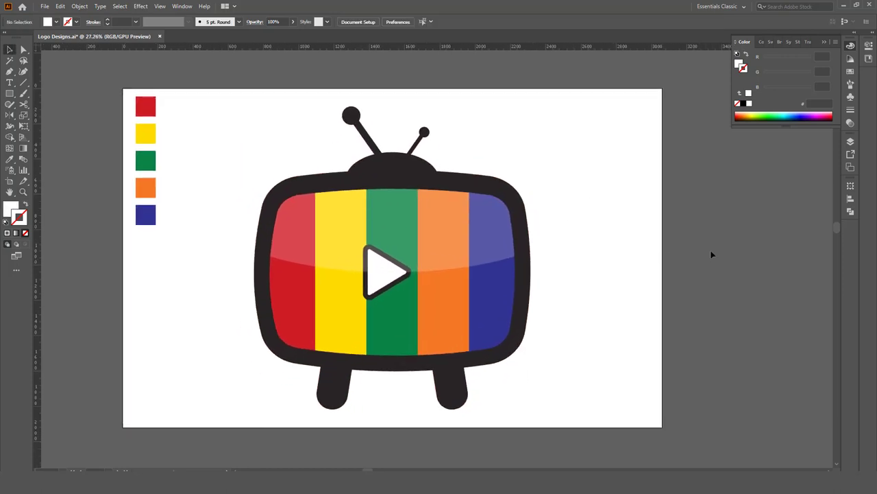